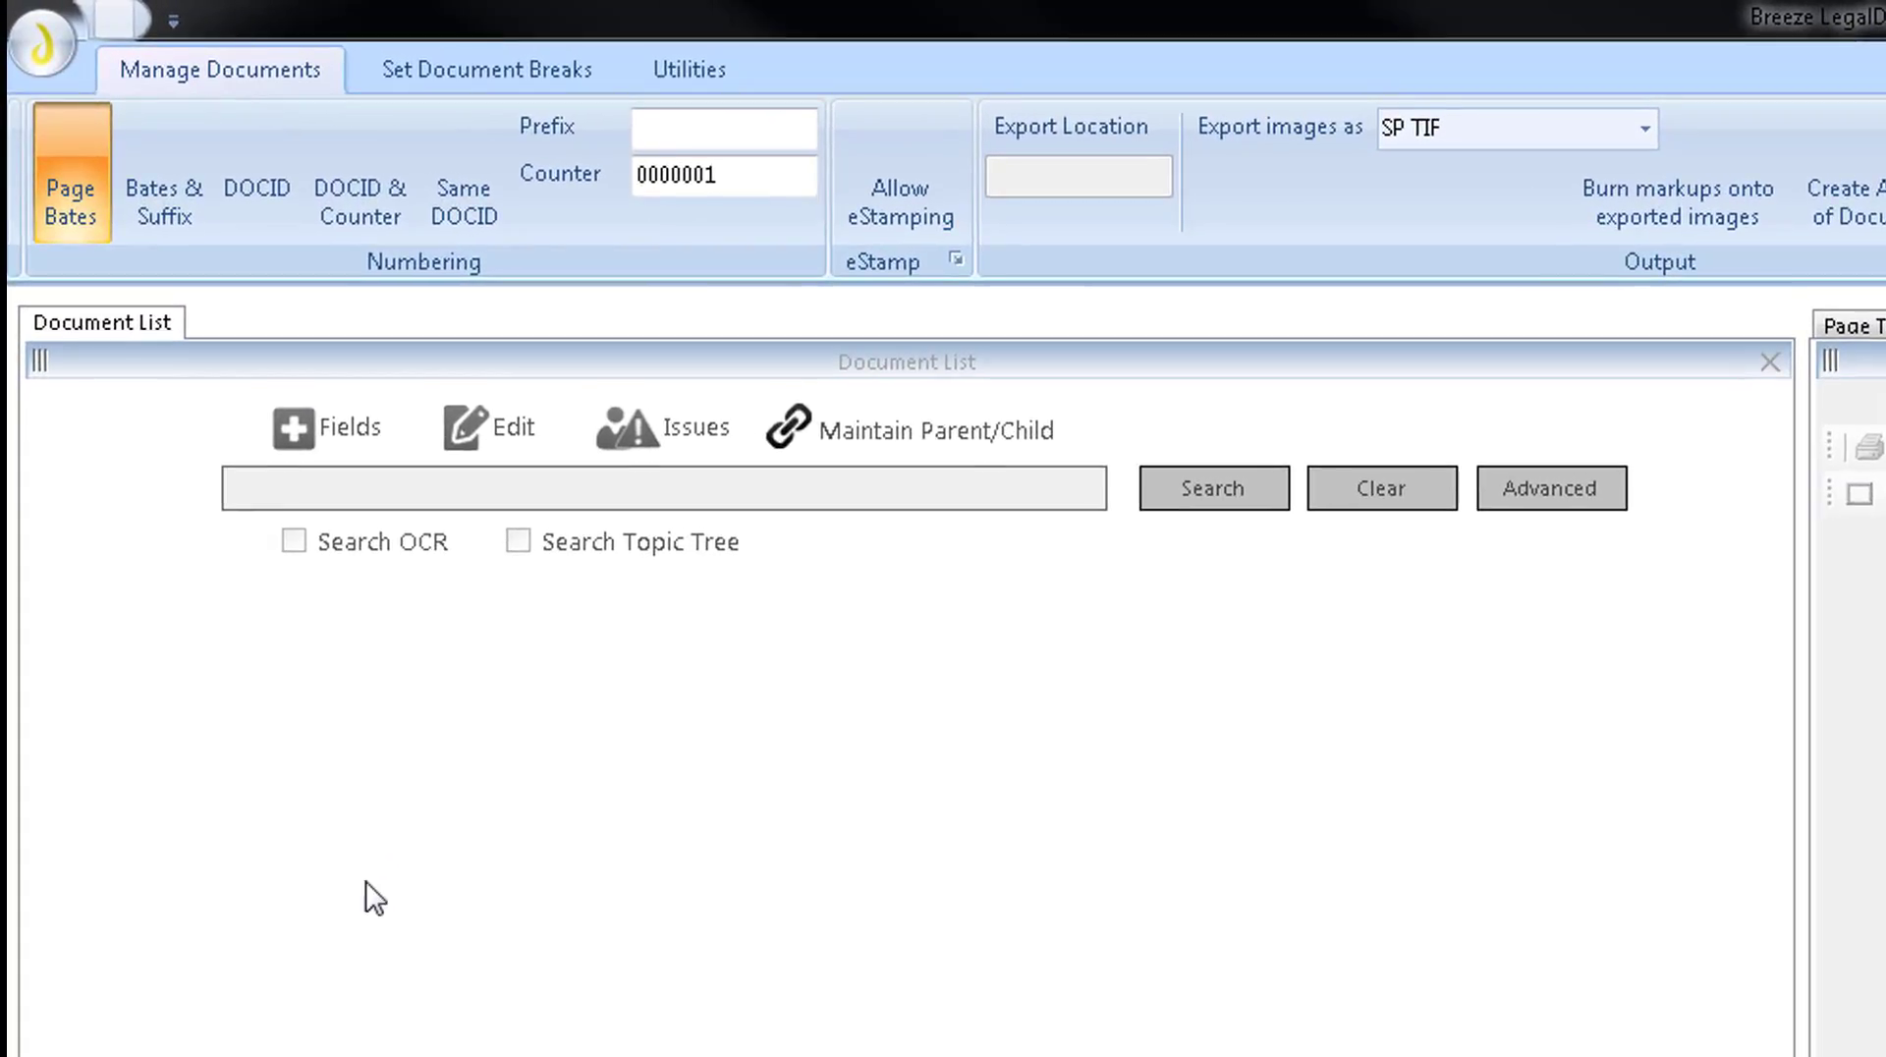
Open the Breeze database from the DemoVol DATA folder and load its documents with only skipped records included.
{"action": "left_click", "coordinate": [39, 45]}
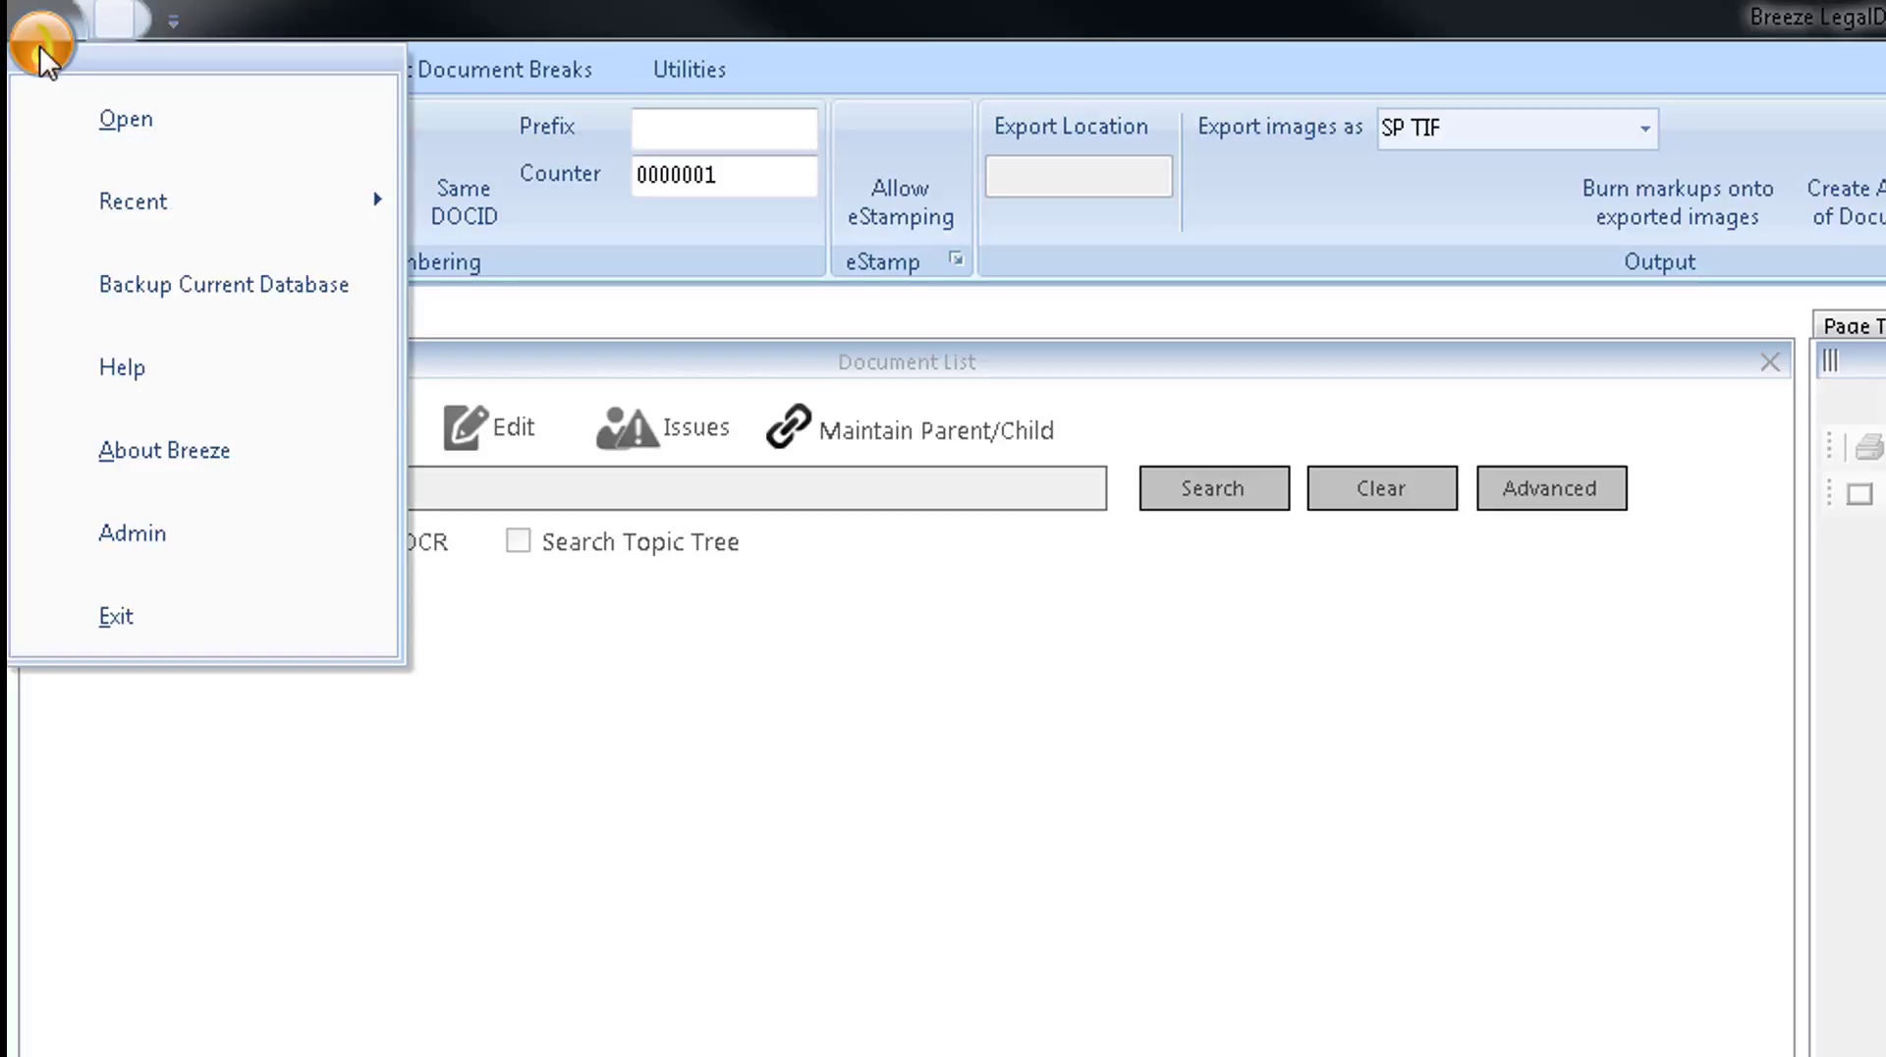
{"action": "left_click", "coordinate": [215, 127]}
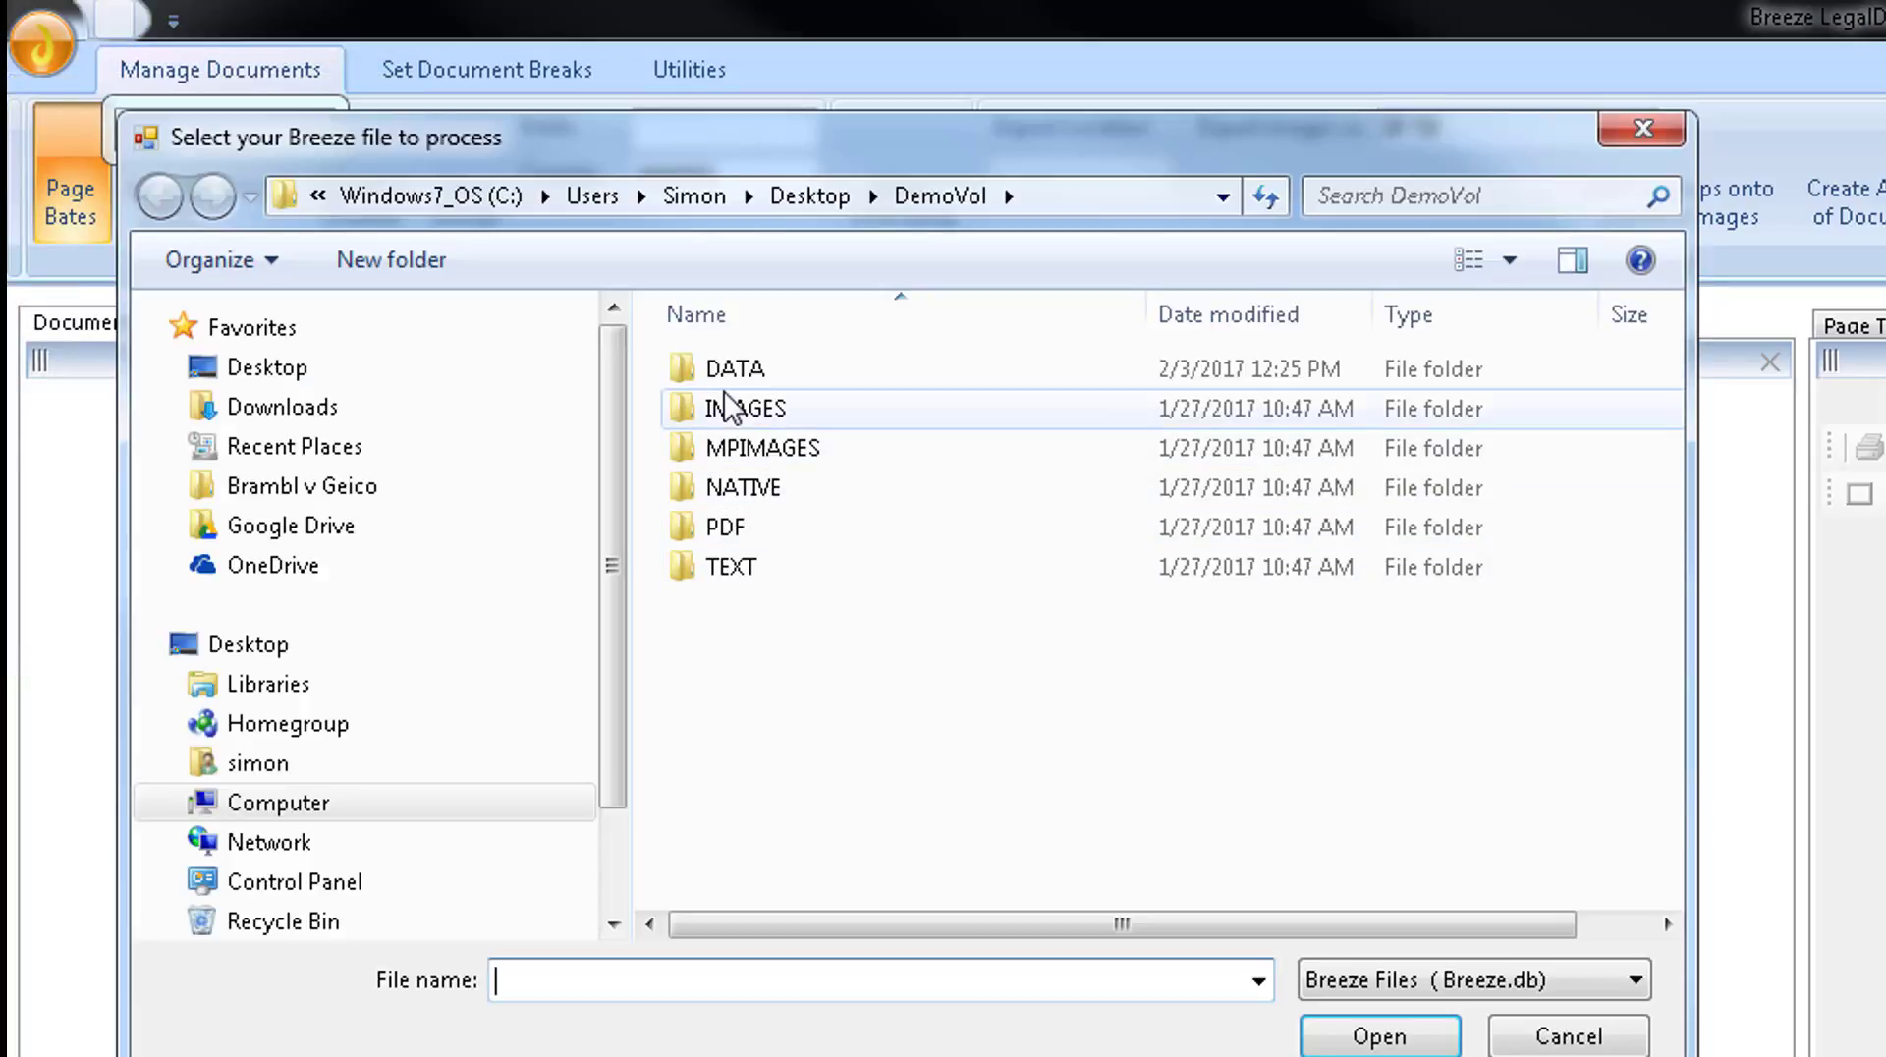
{"action": "double_click", "coordinate": [732, 378]}
{"action": "double_click", "coordinate": [732, 373]}
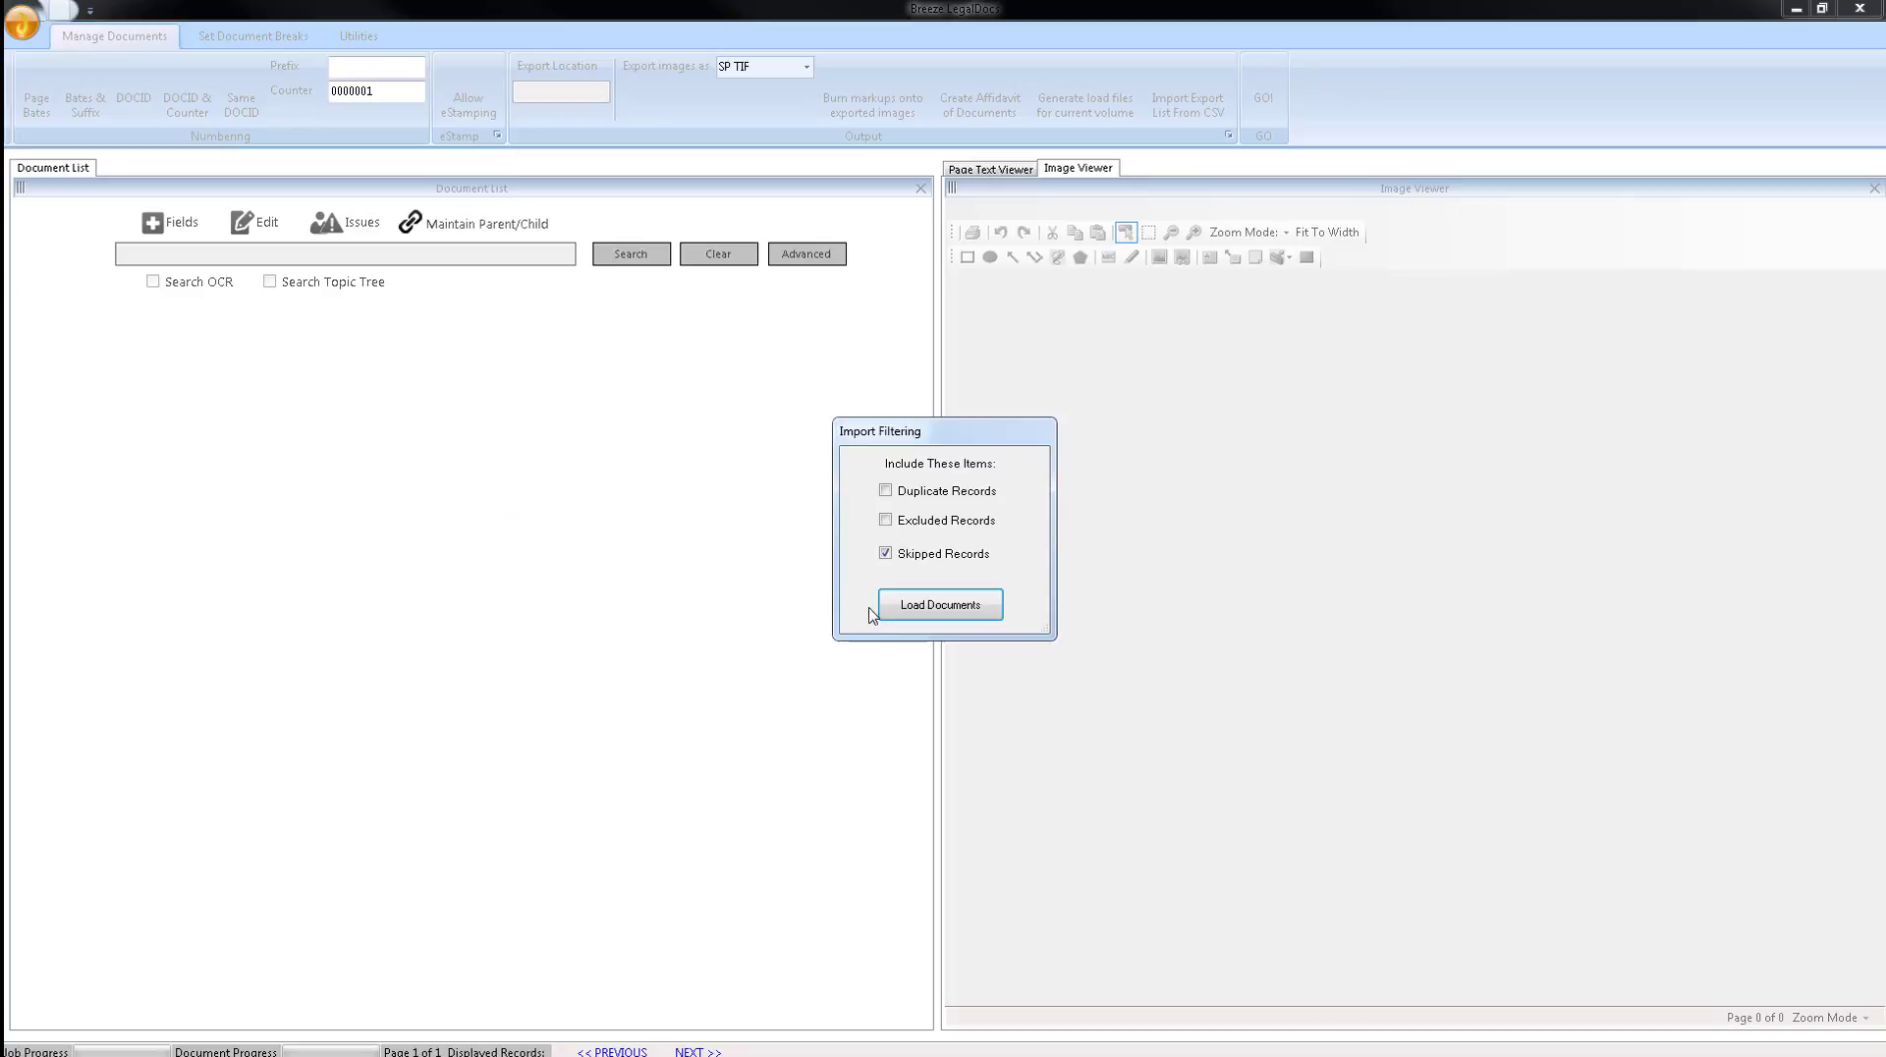
{"action": "left_click", "coordinate": [906, 606]}
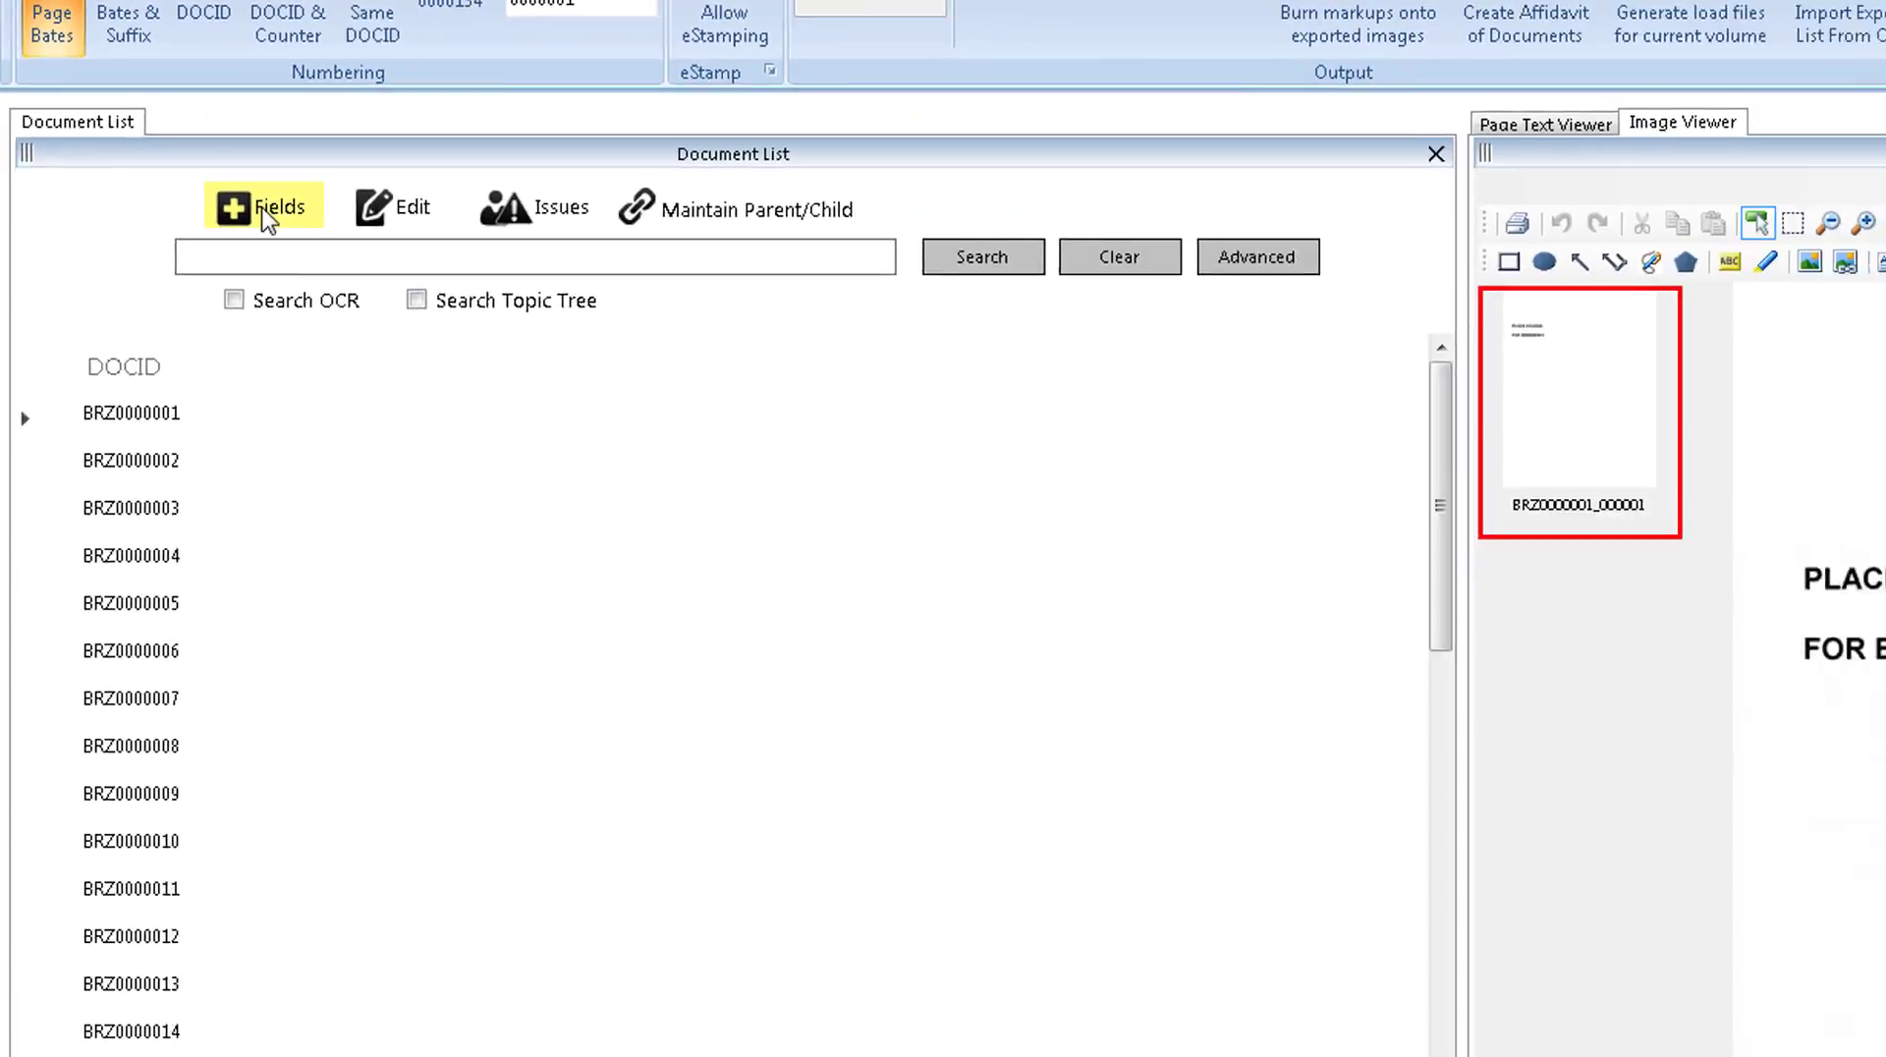
Add the RESPONSIVE, PRIVILEGED, REDACT and ATTORNEY_NOTES fields to the document list and widen the ATTORNEY_NOTES column.
{"action": "left_click", "coordinate": [395, 314]}
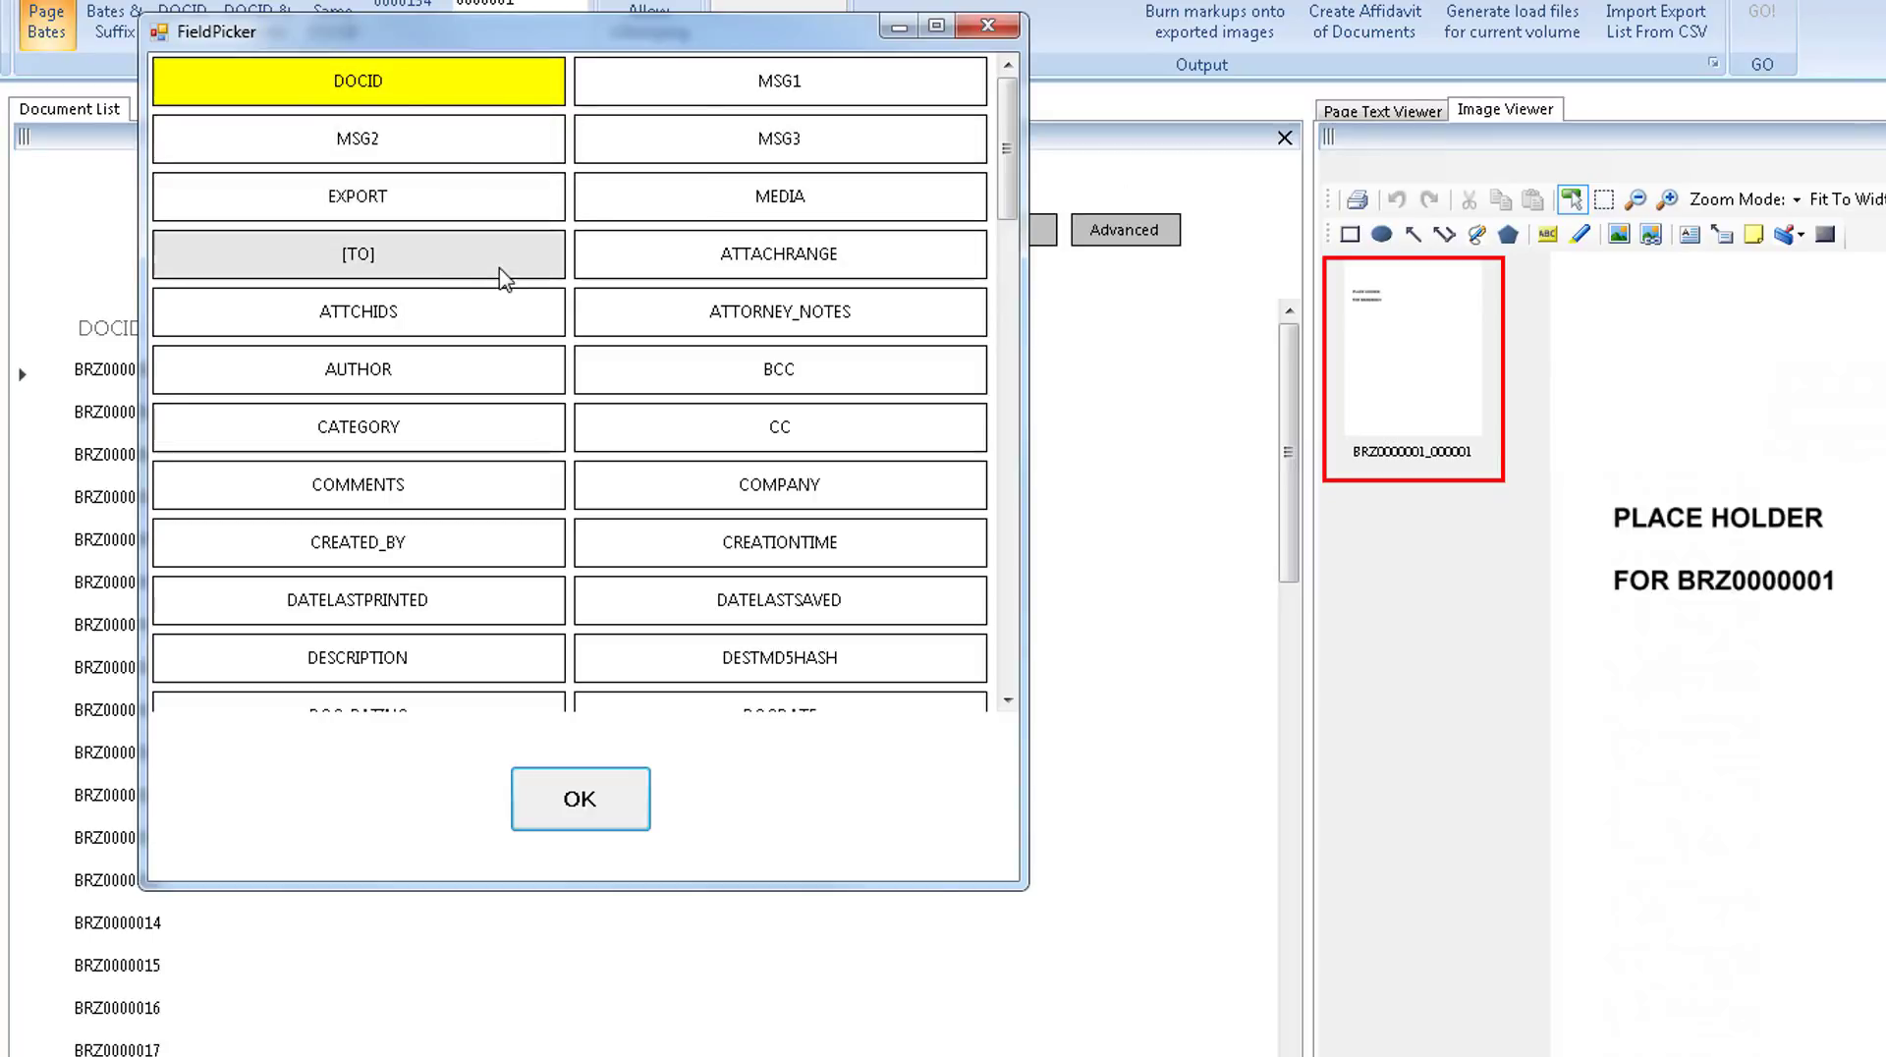
{"action": "scroll", "coordinate": [568, 582], "scroll_direction": "down", "scroll_amount": 5}
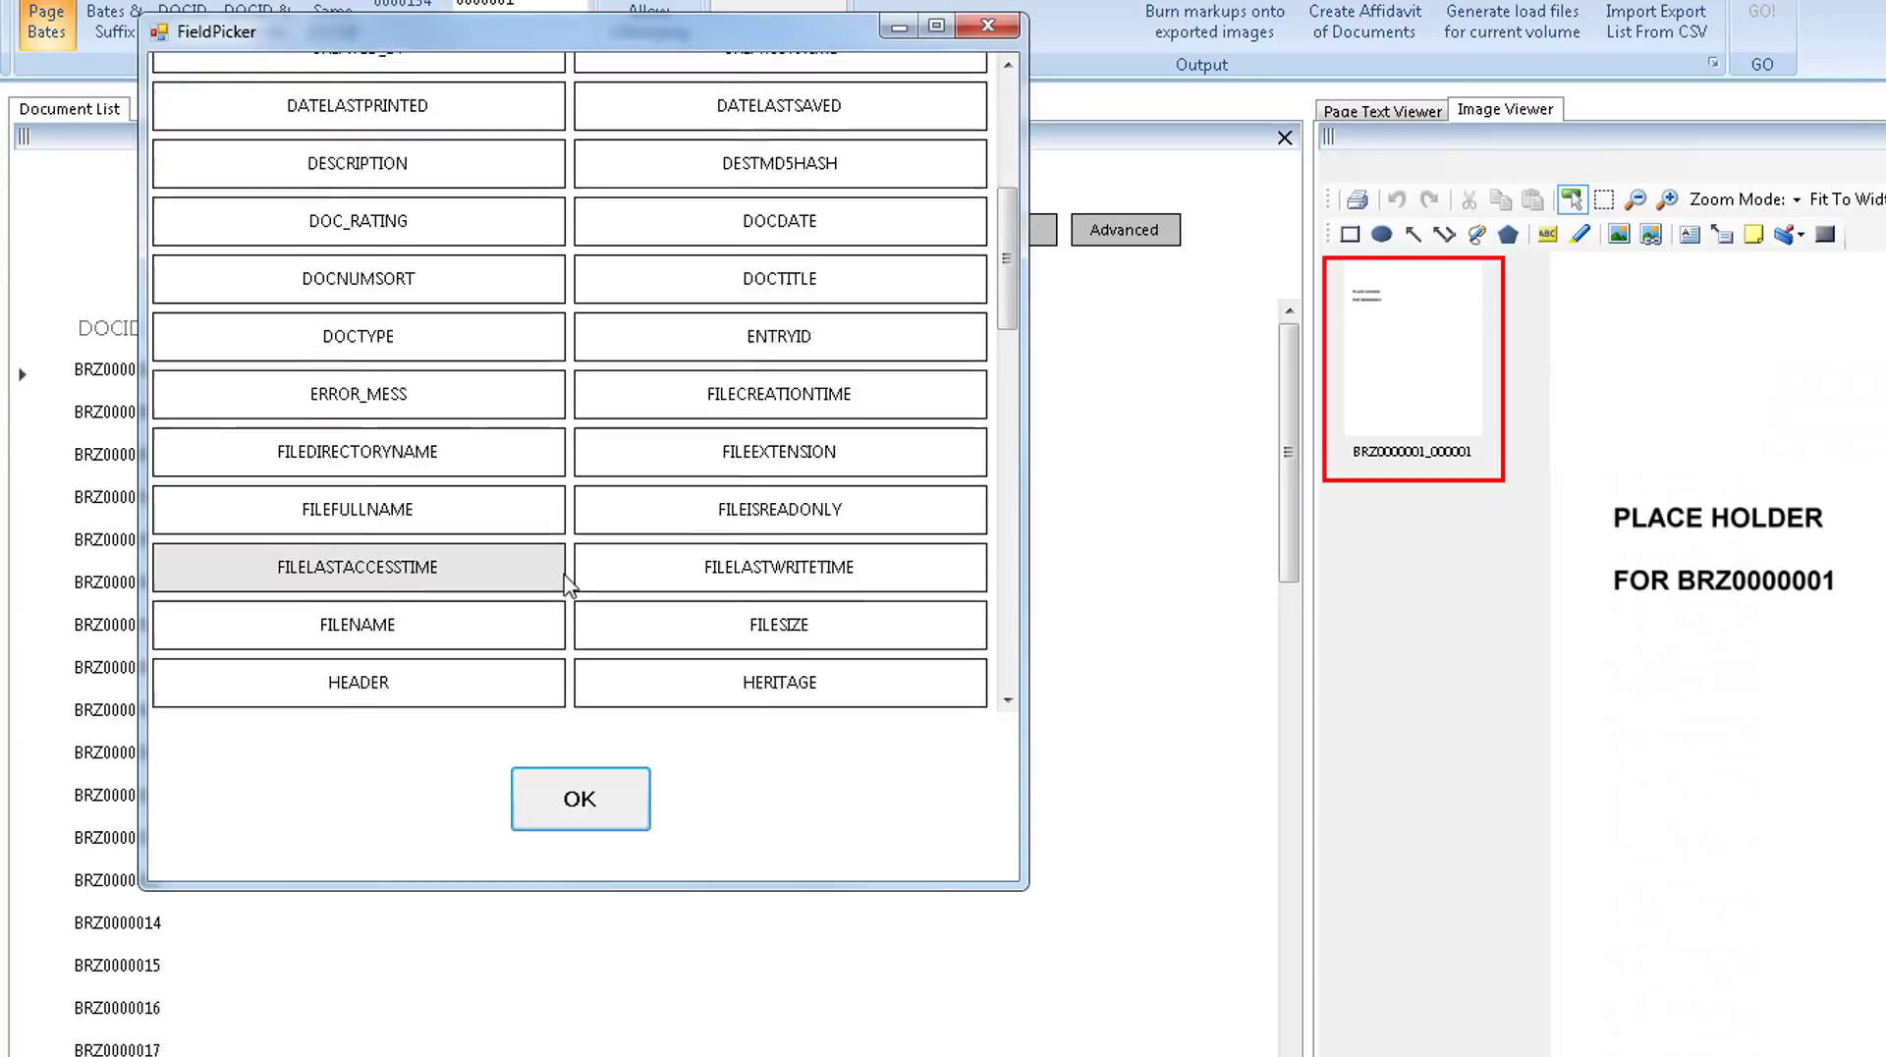
{"action": "scroll", "coordinate": [568, 581], "scroll_direction": "down", "scroll_amount": 10}
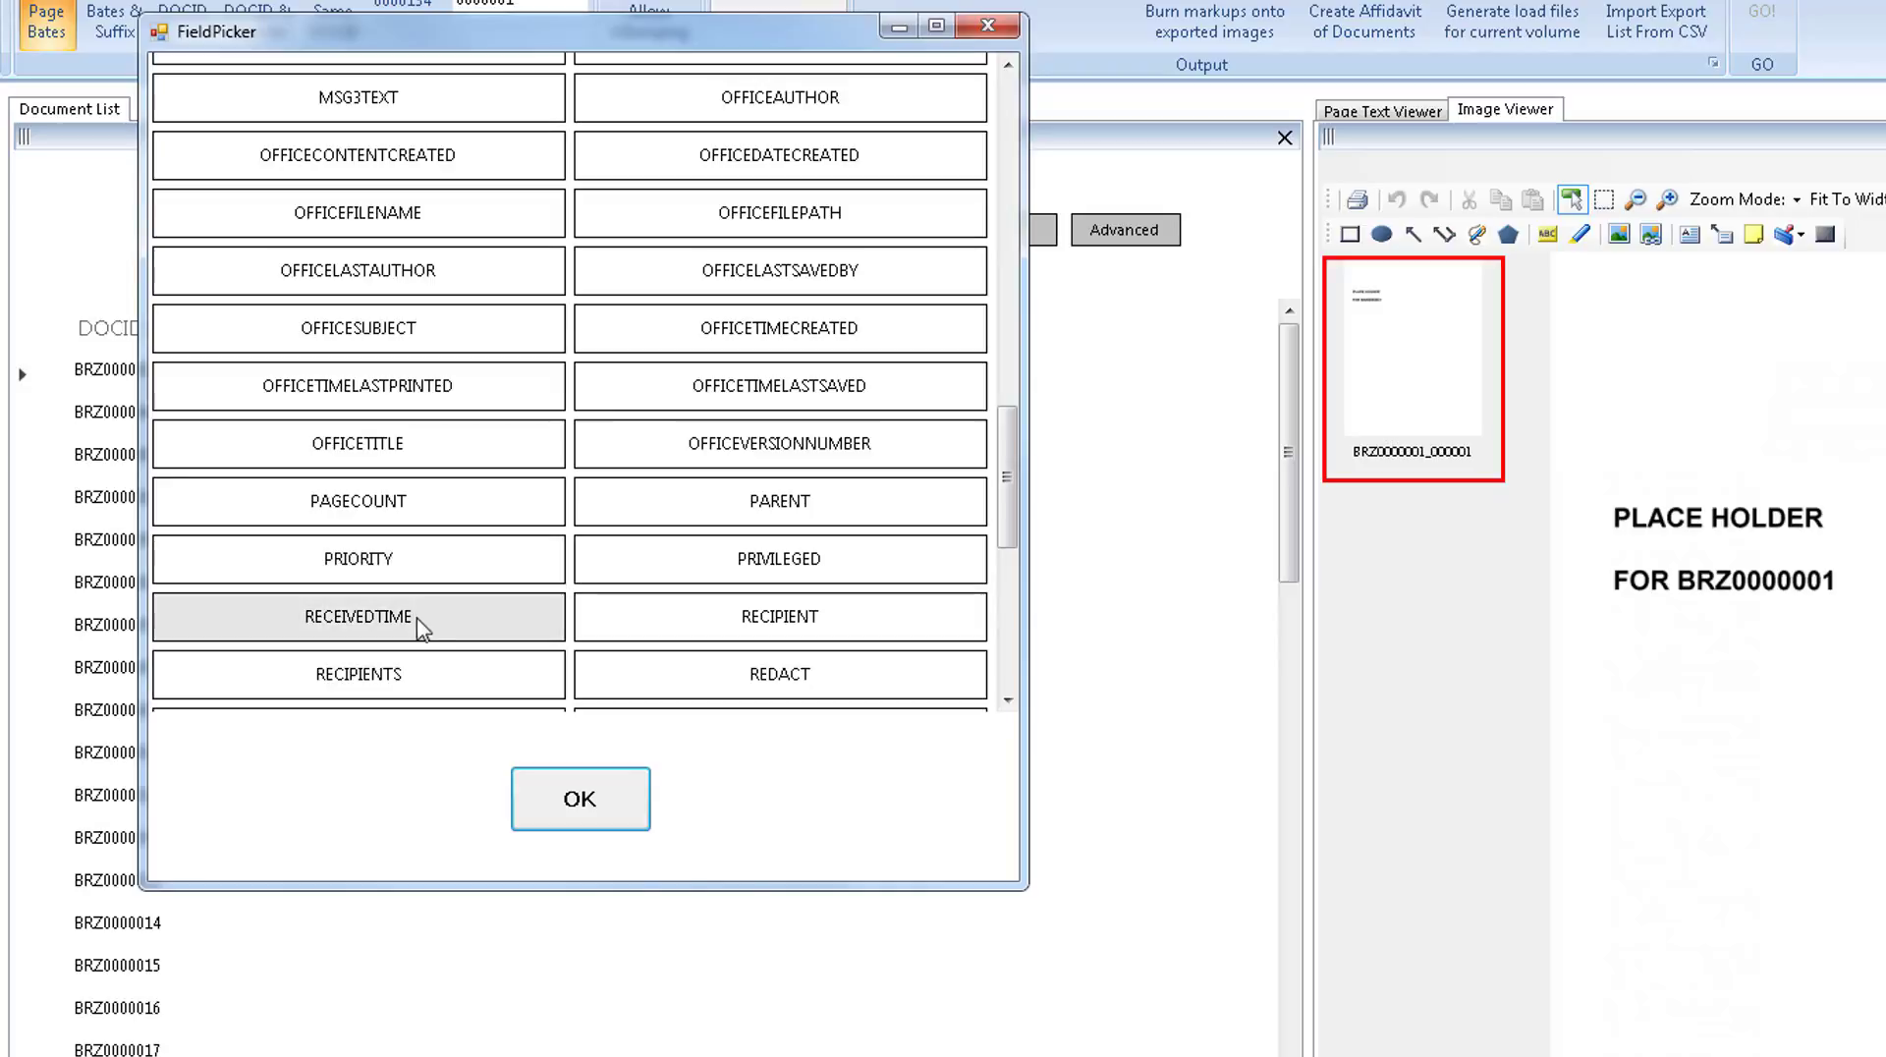
{"action": "scroll", "coordinate": [412, 673], "scroll_direction": "down", "scroll_amount": 2}
{"action": "left_click", "coordinate": [424, 584]}
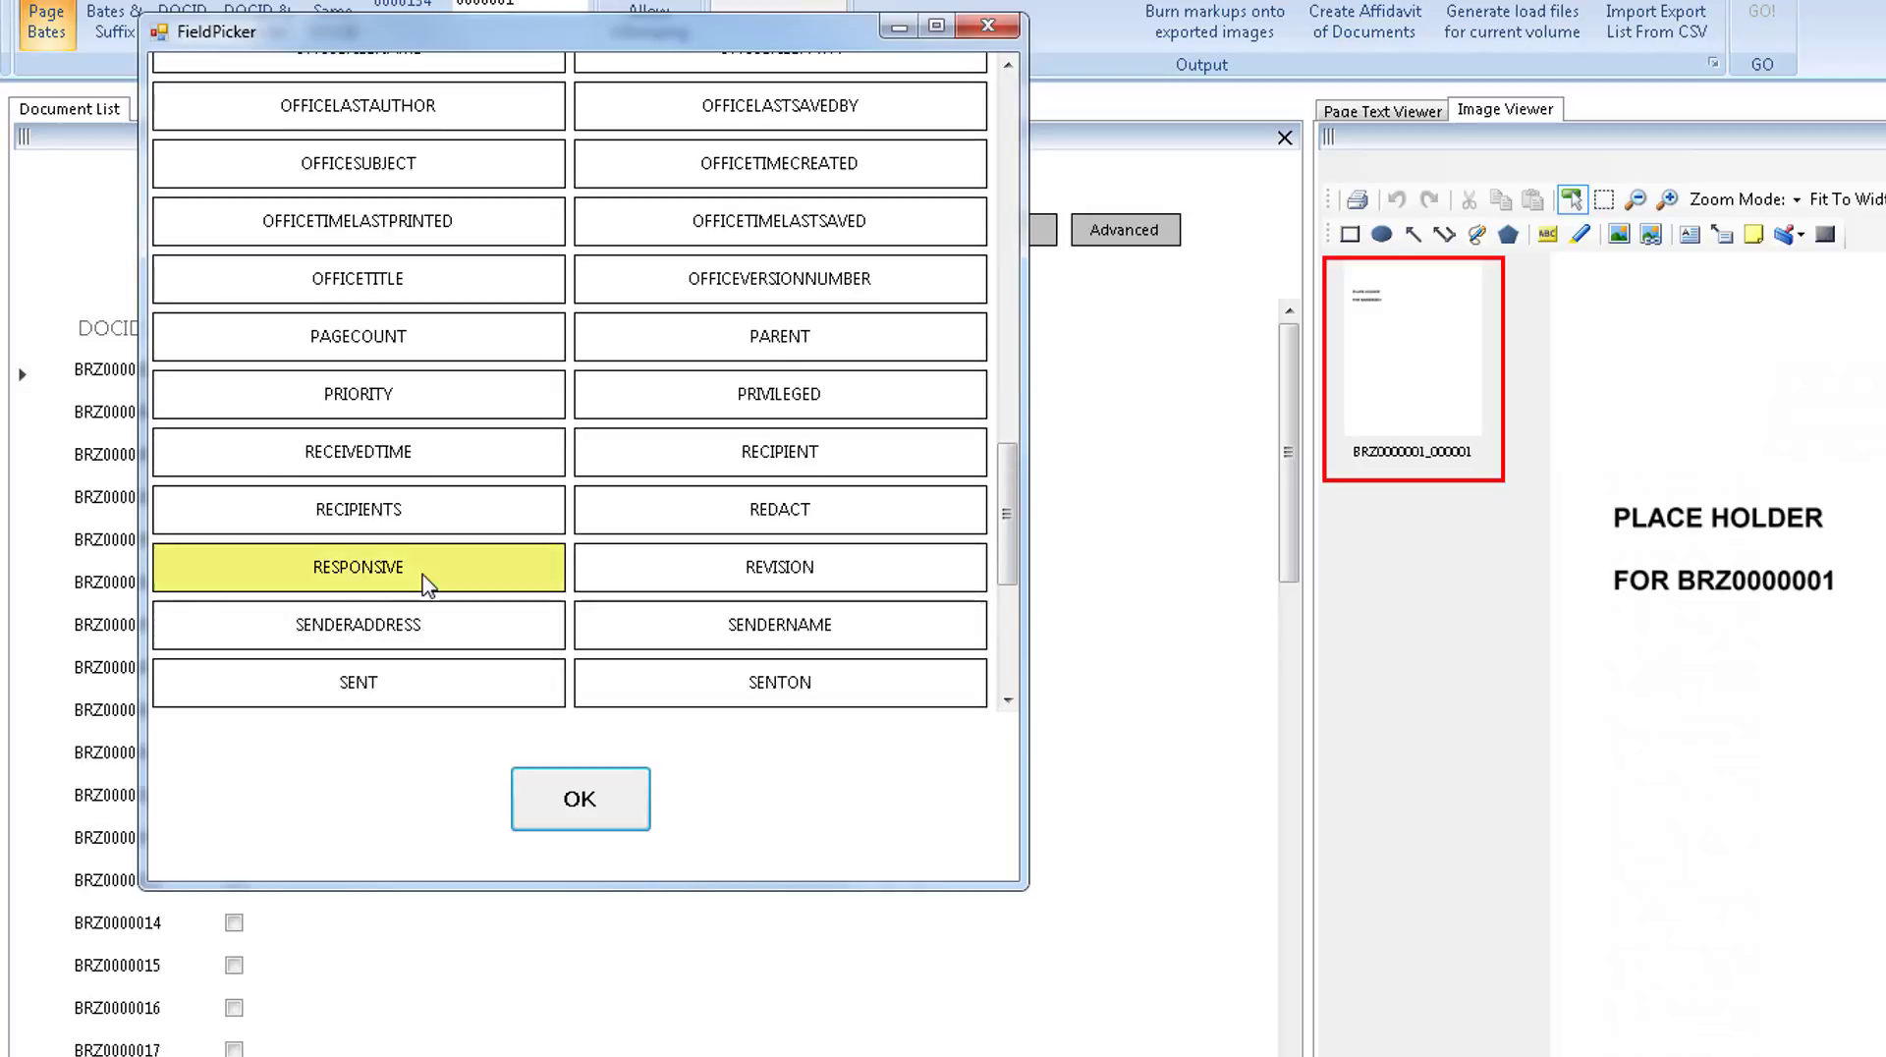
{"action": "left_click", "coordinate": [744, 403]}
{"action": "left_click", "coordinate": [752, 513]}
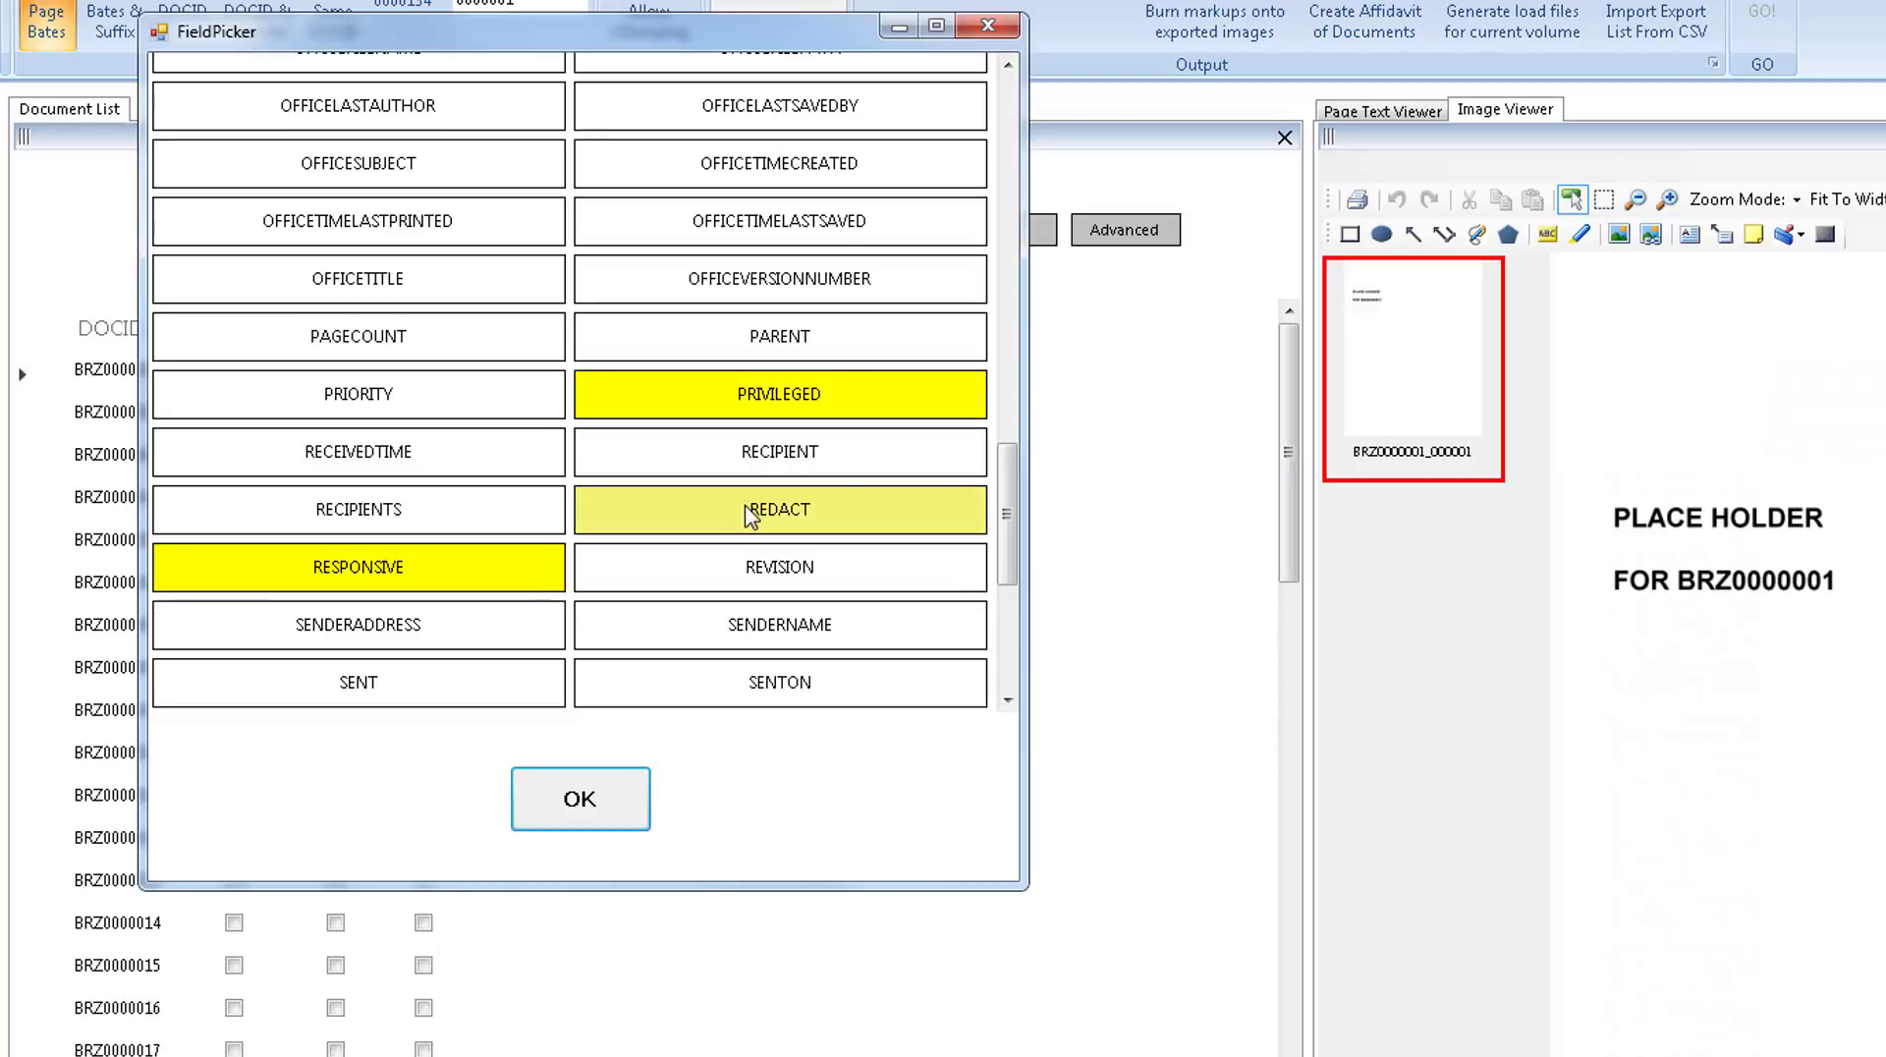
{"action": "scroll", "coordinate": [751, 512], "scroll_direction": "up", "scroll_amount": 10}
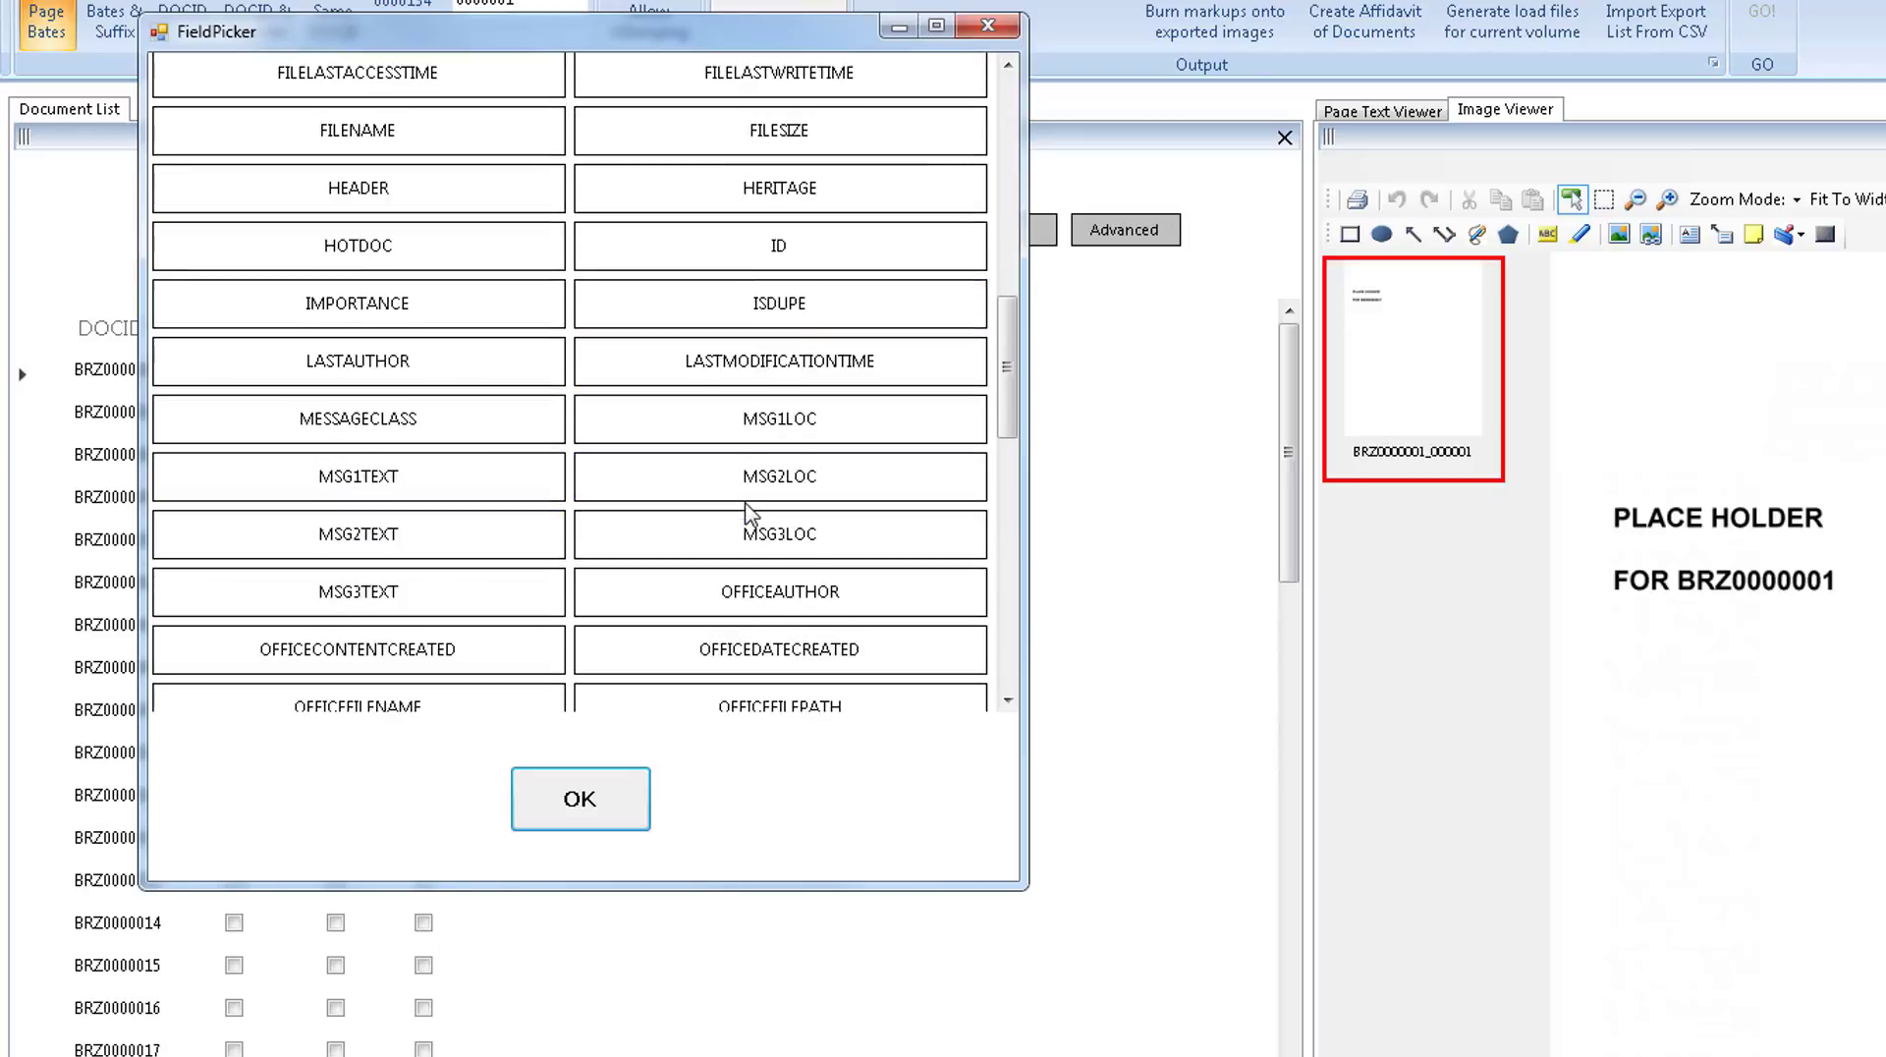
{"action": "left_click", "coordinate": [724, 322]}
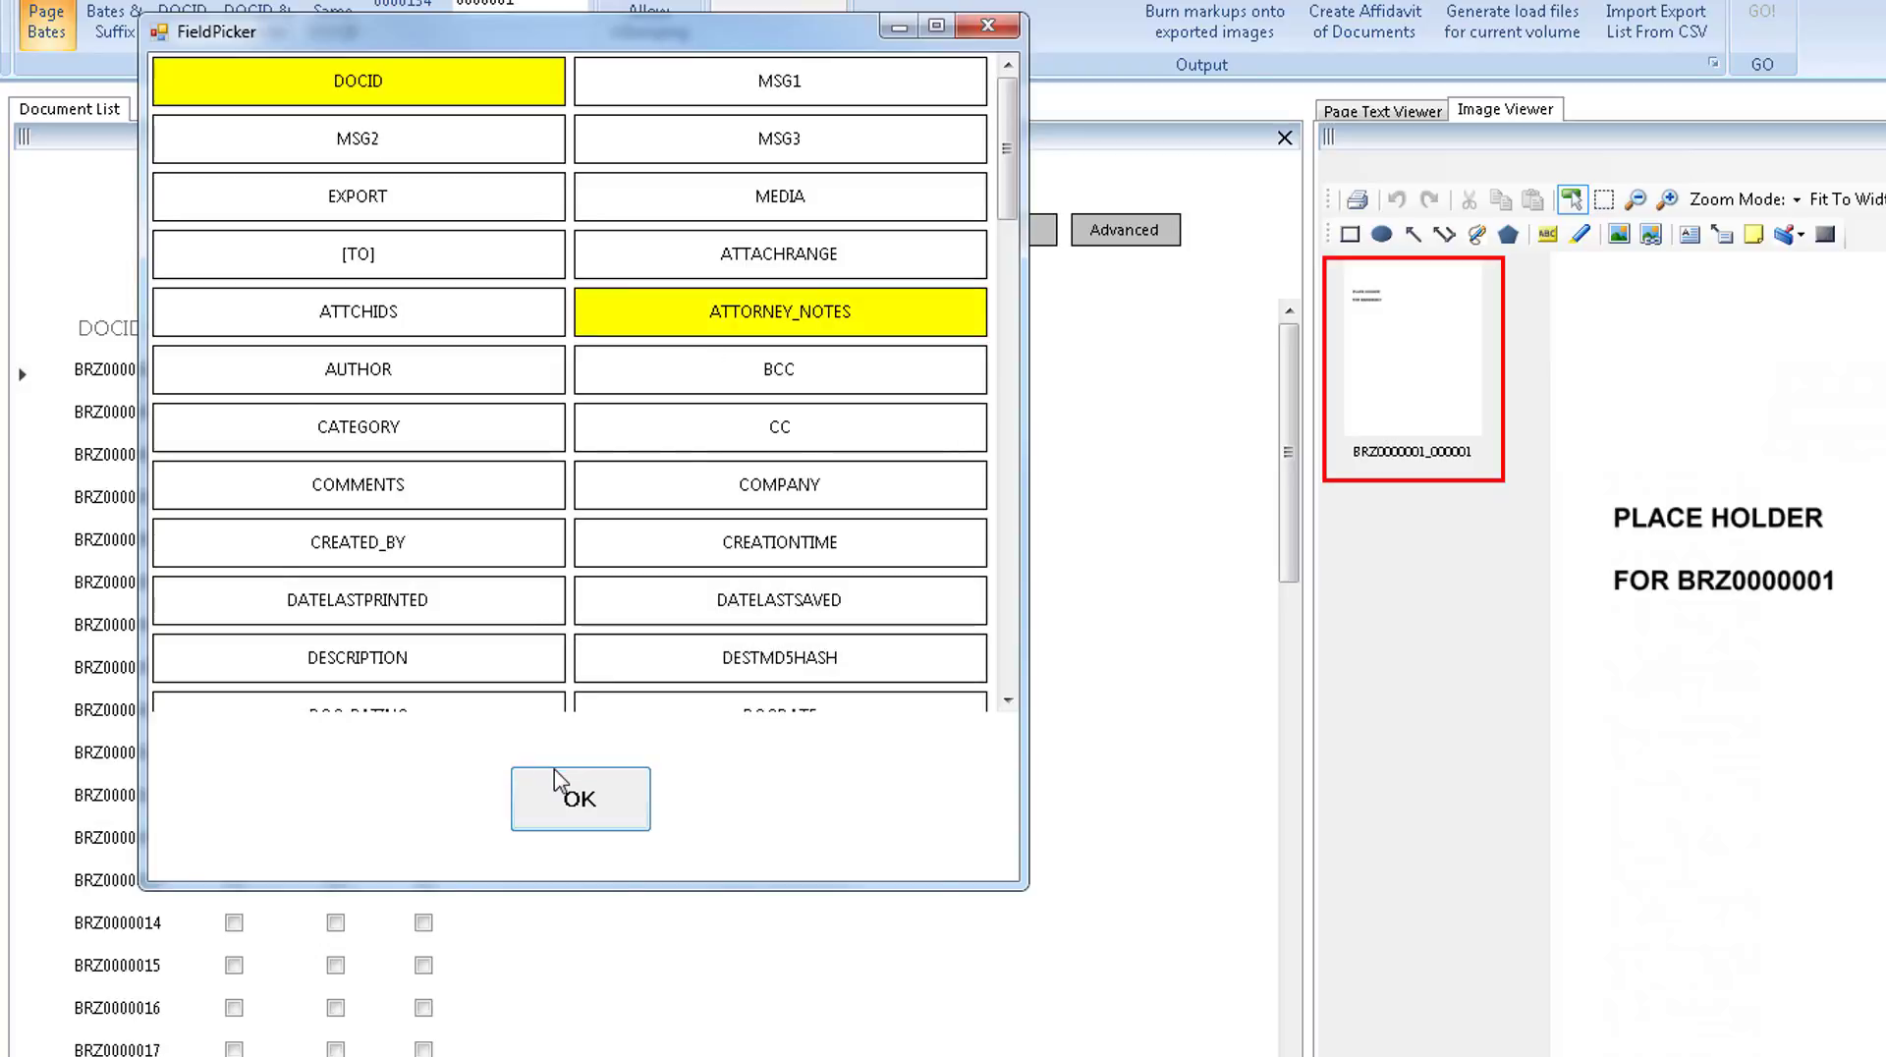
{"action": "left_click", "coordinate": [560, 786]}
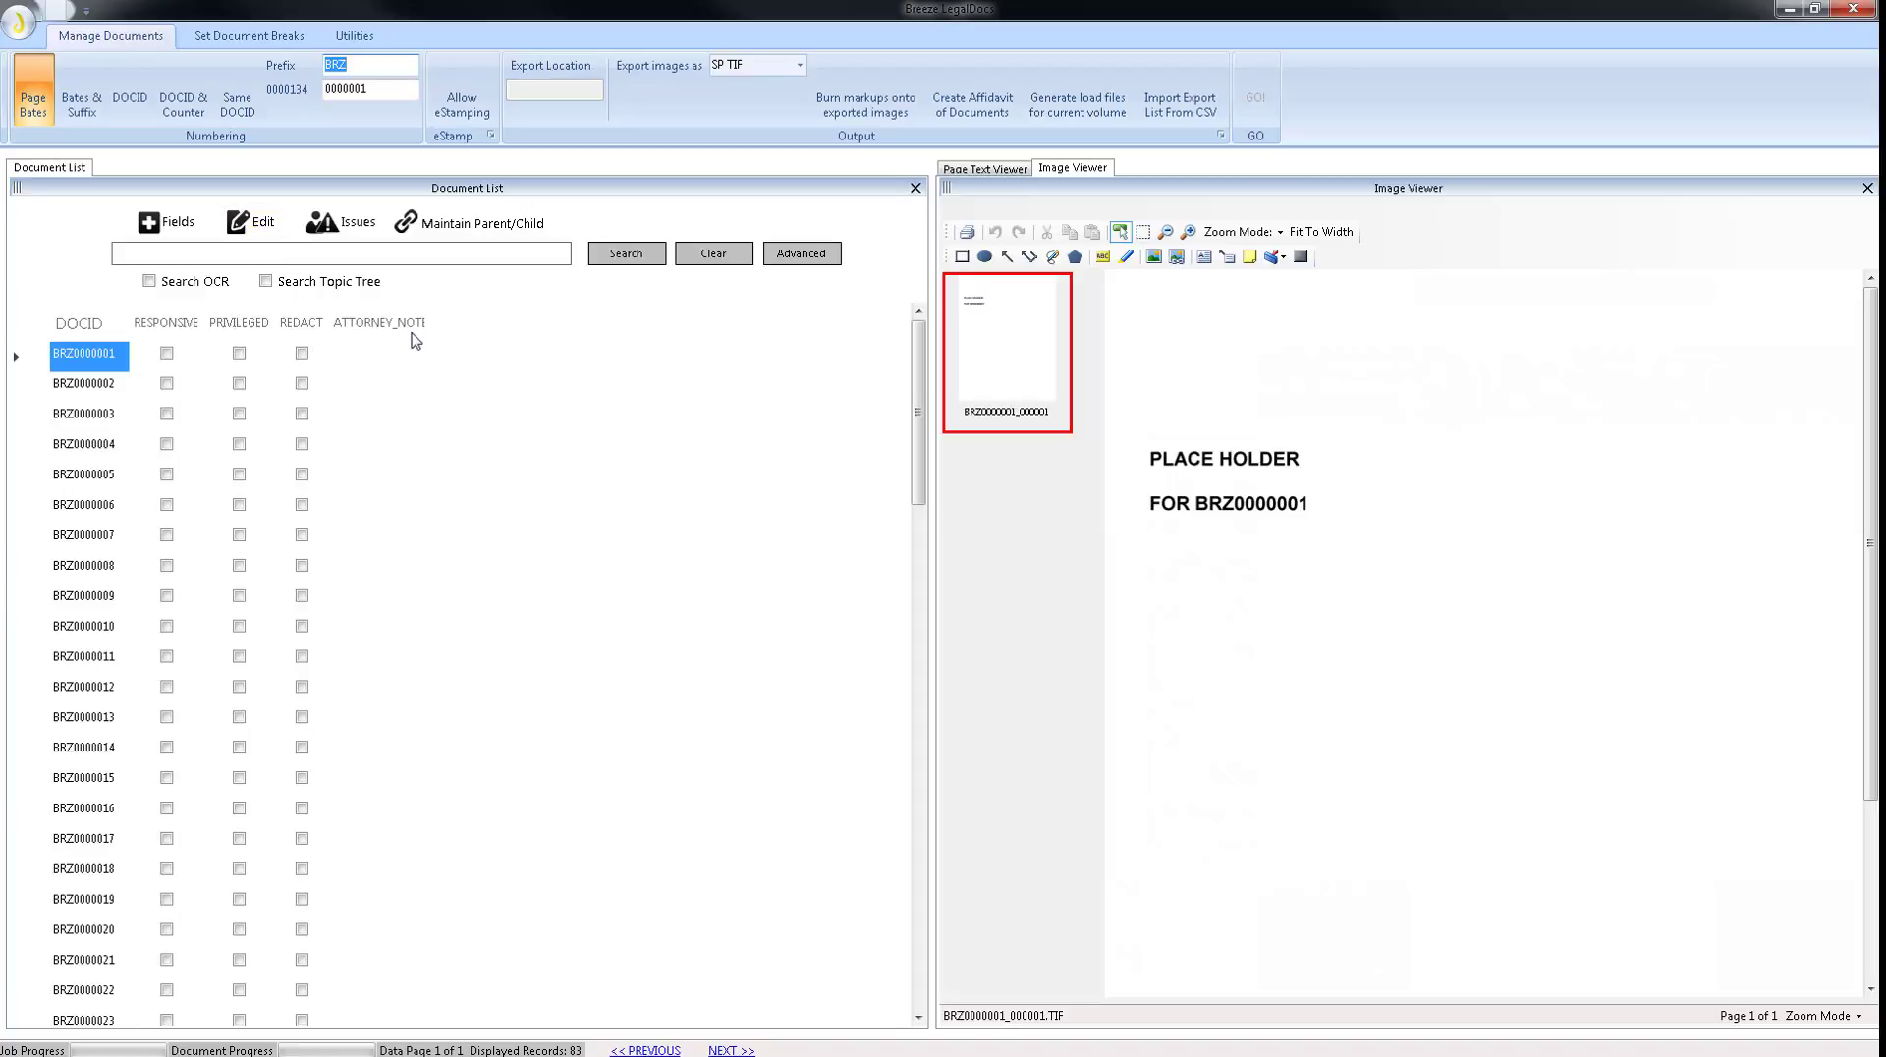
{"action": "left_click_drag", "start_coordinate": [426, 325], "coordinate": [540, 325]}
Browse the first several records and their tag columns, previewing each document's image, and return to the first record.
{"action": "left_click", "coordinate": [91, 391]}
{"action": "left_click", "coordinate": [93, 417]}
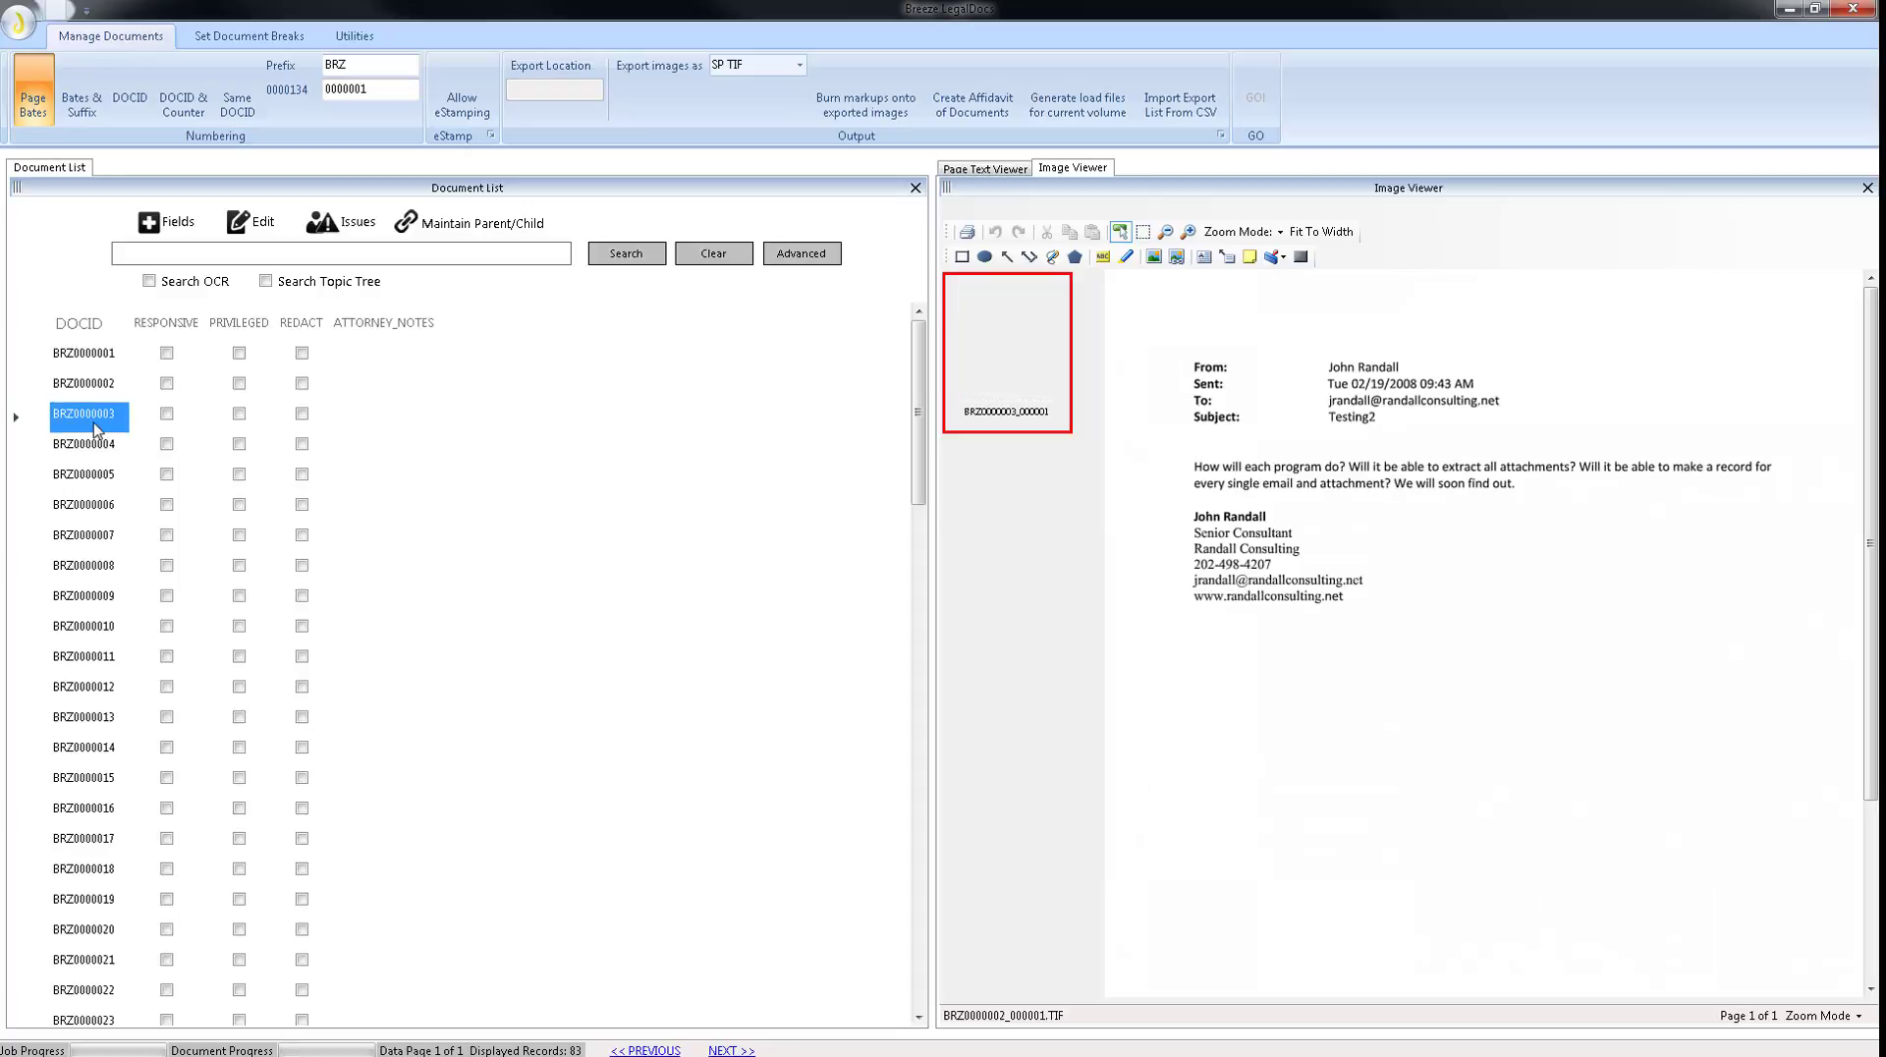
{"action": "left_click", "coordinate": [167, 421]}
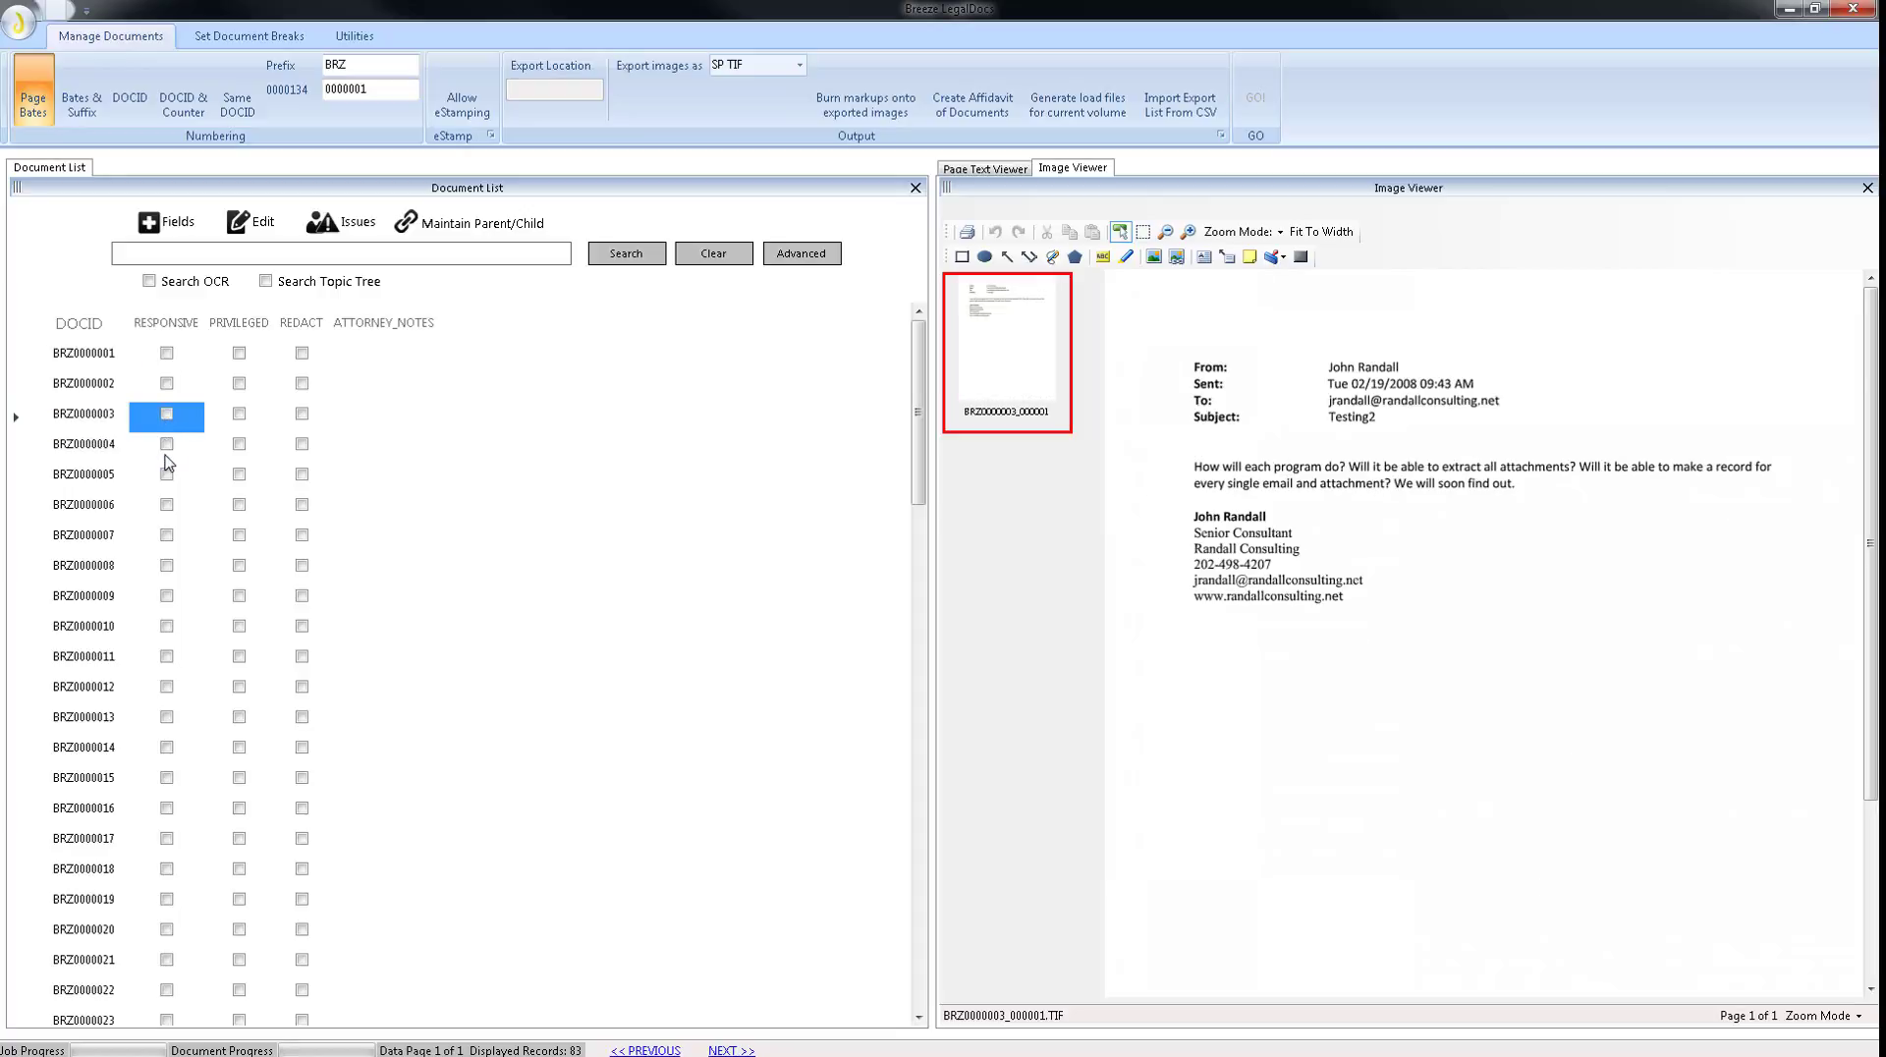
{"action": "left_click", "coordinate": [167, 456]}
{"action": "key", "text": "Down"}
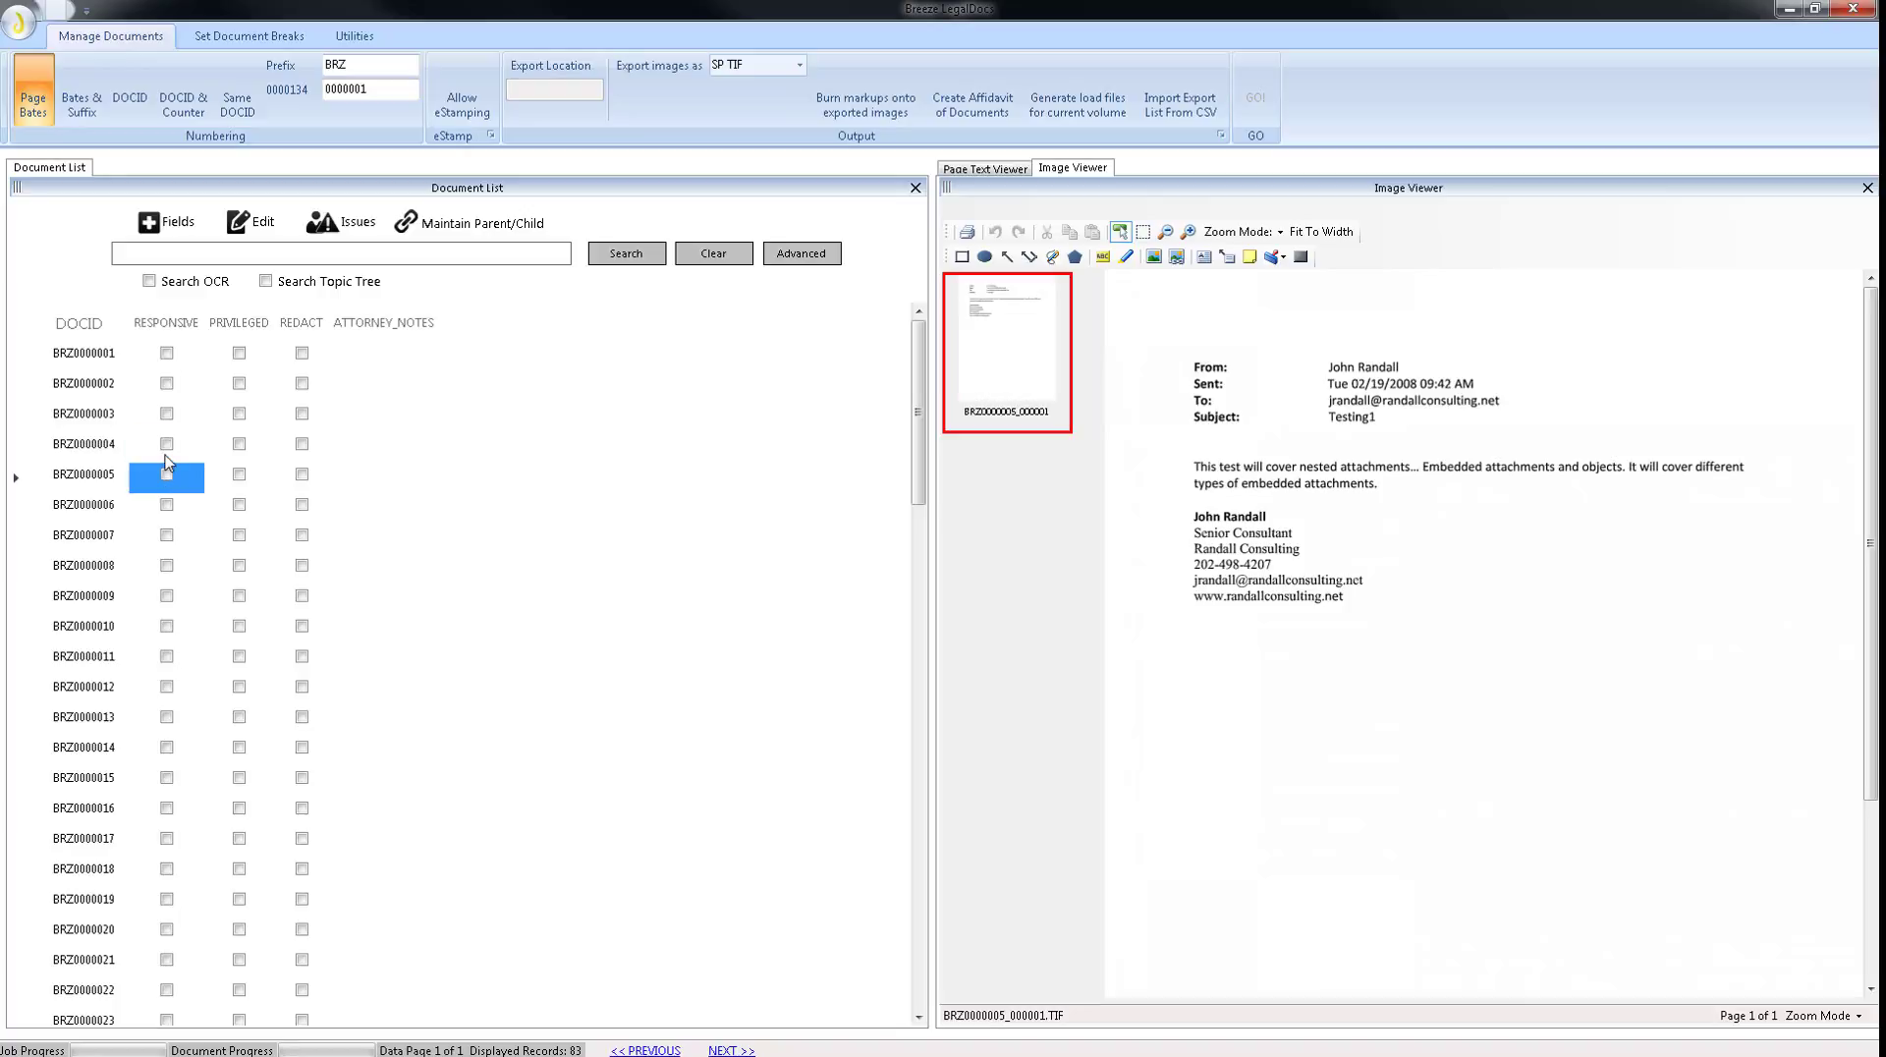
{"action": "key", "text": "Up"}
{"action": "key", "text": "Left"}
{"action": "key", "text": "Right"}
{"action": "key", "text": "Right"}
{"action": "key", "text": "Right"}
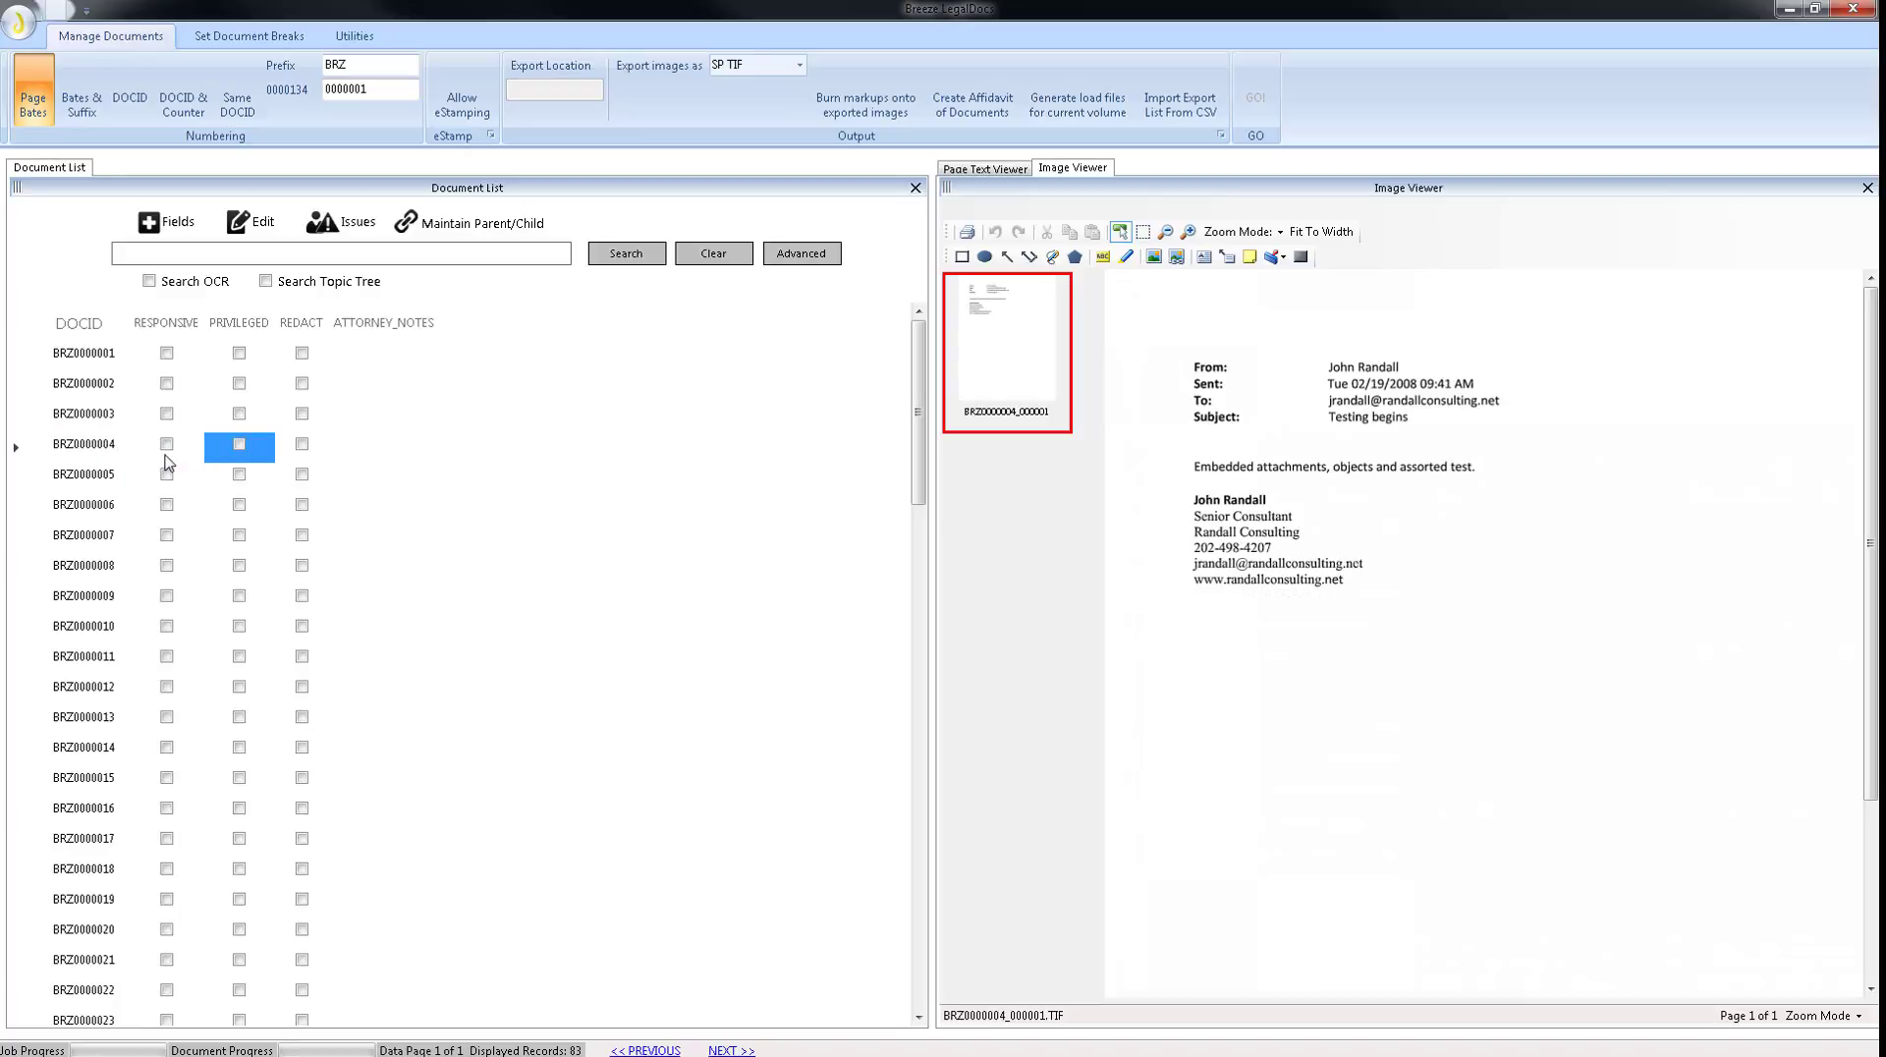
{"action": "key", "text": "Left"}
{"action": "key", "text": "Left"}
{"action": "key", "text": "Left"}
{"action": "key", "text": "Down"}
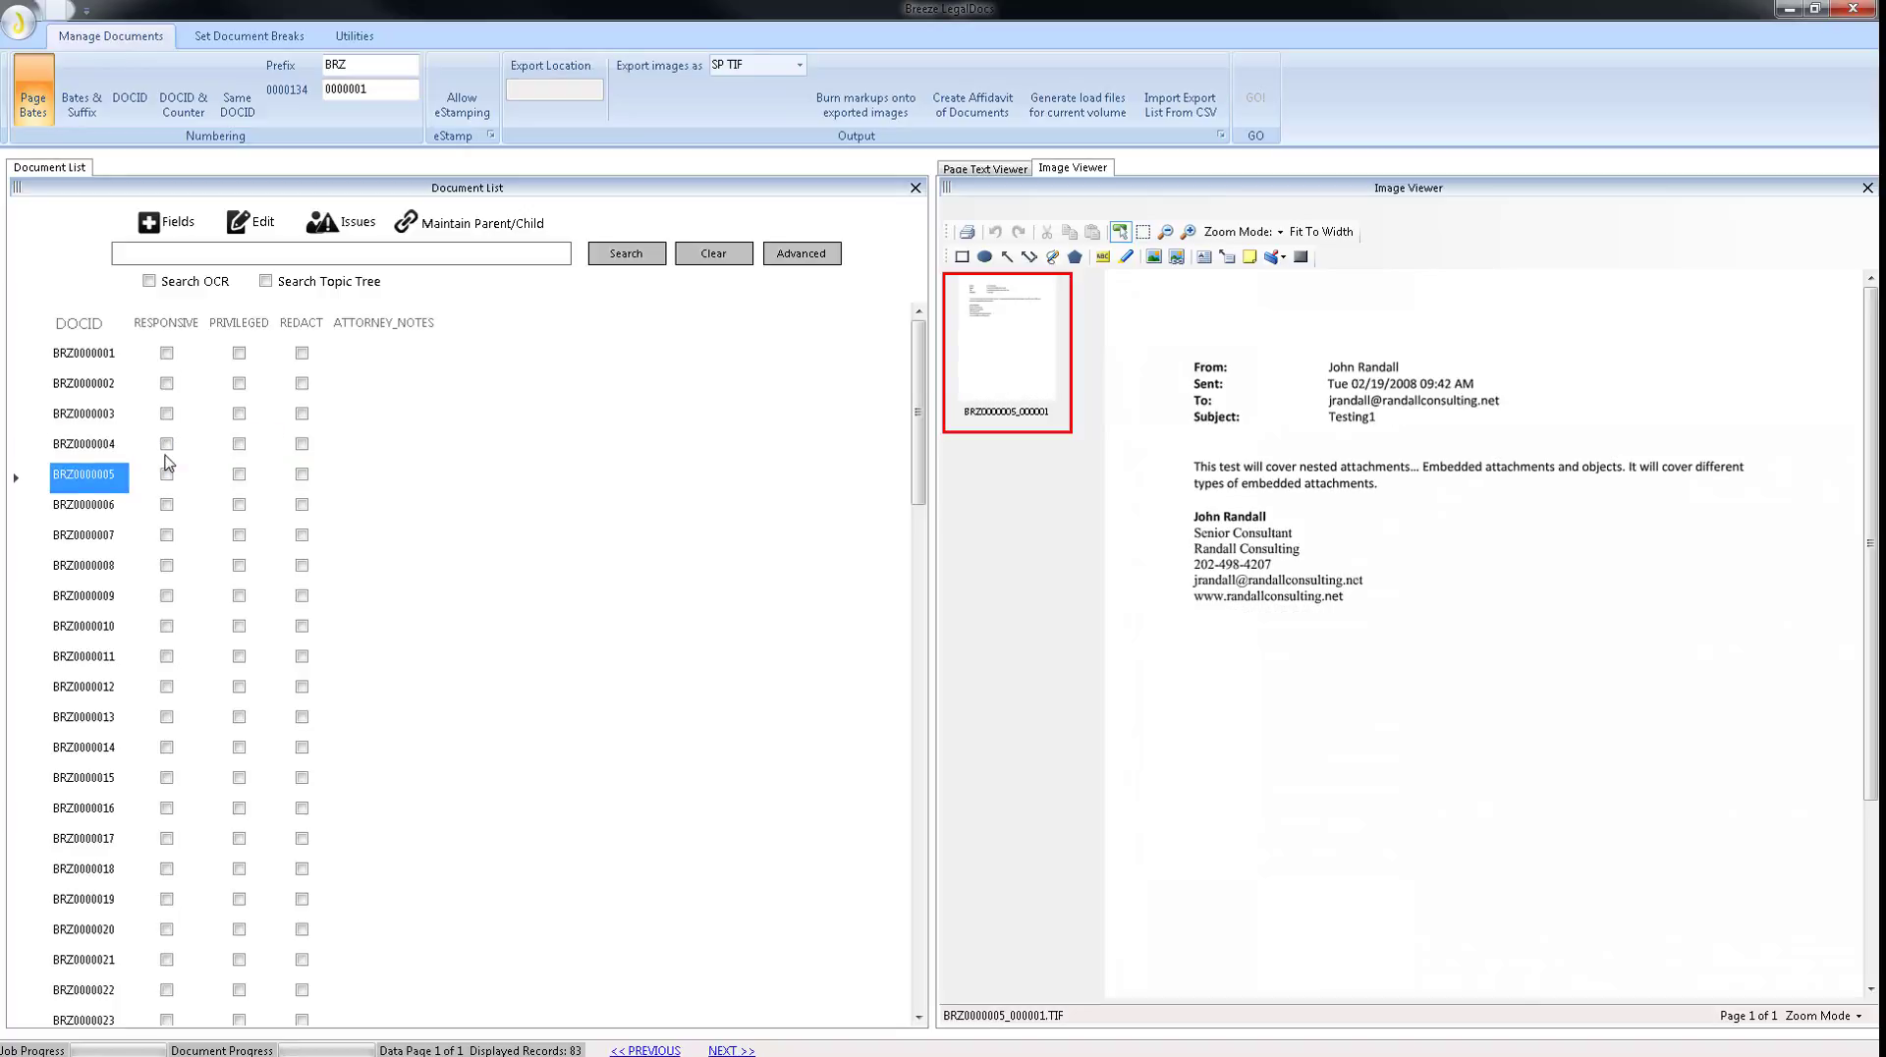
{"action": "key", "text": "Down"}
{"action": "key", "text": "Up"}
{"action": "key", "text": "Up"}
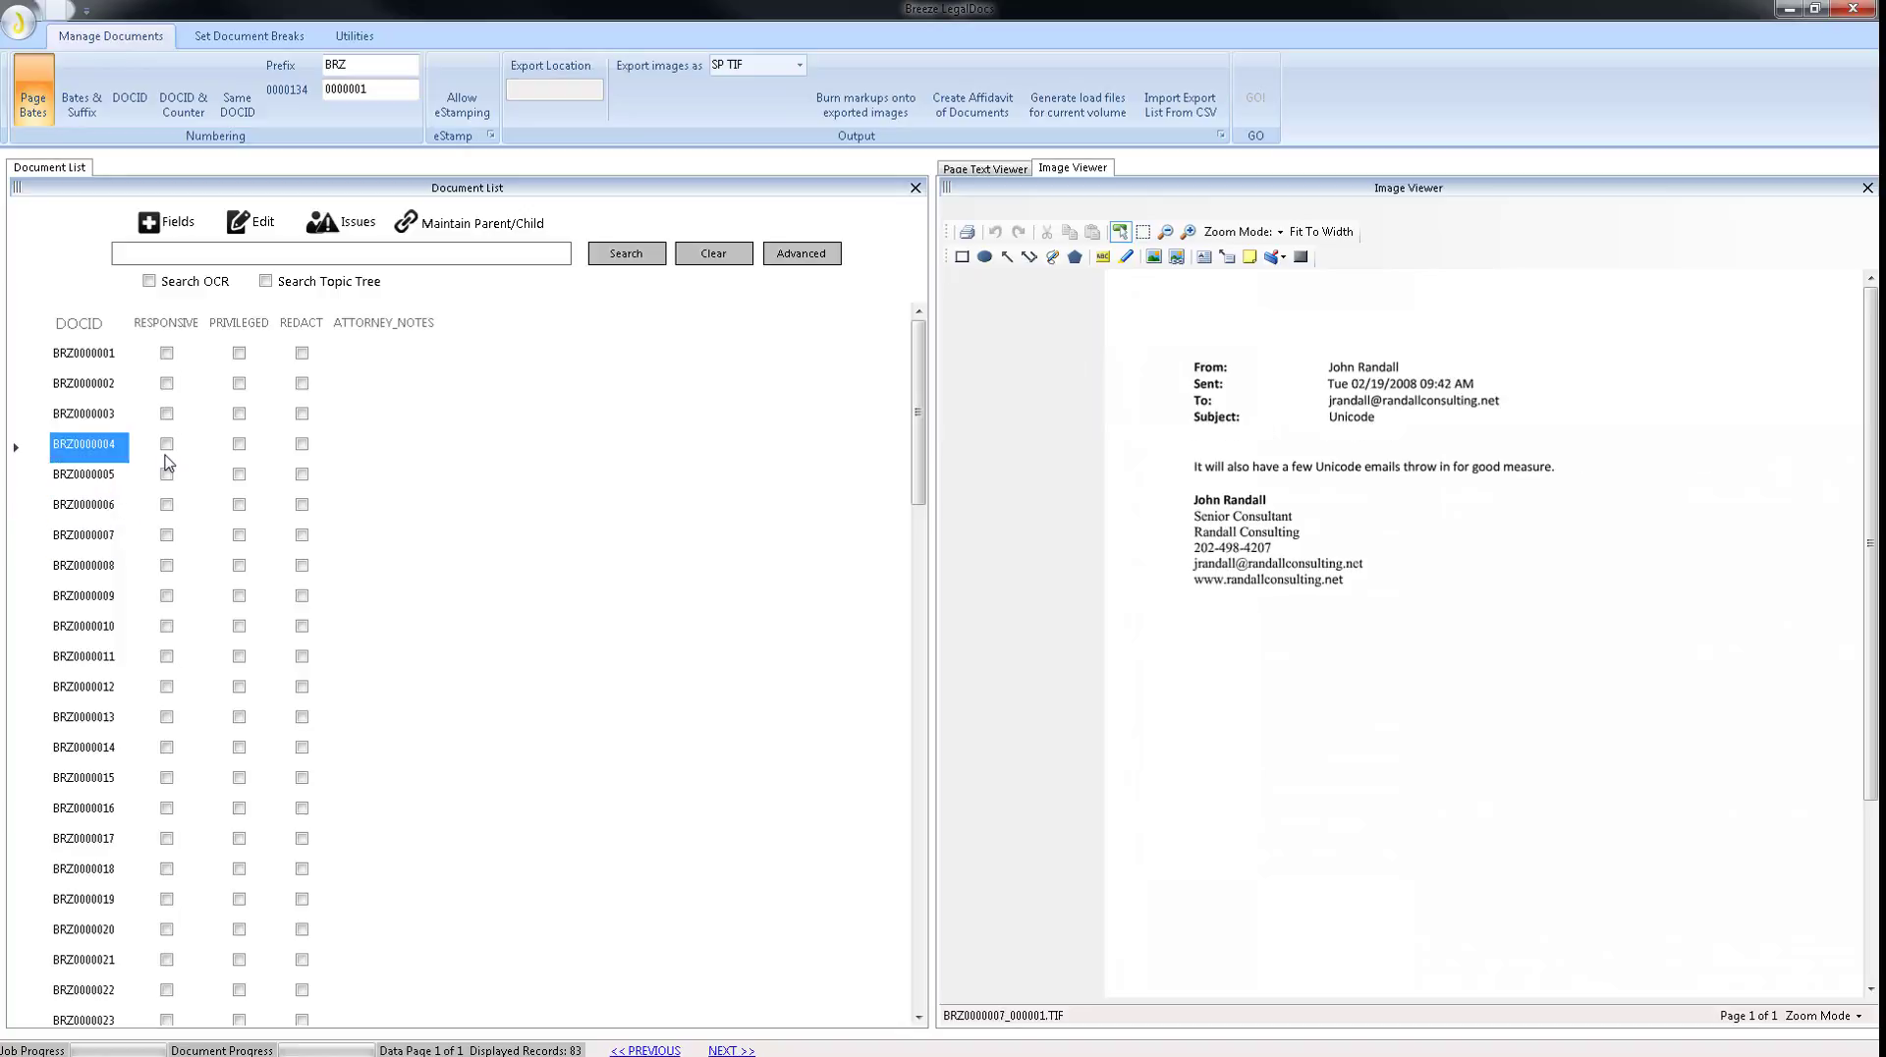
{"action": "key", "text": "Up"}
{"action": "key", "text": "Up"}
{"action": "key", "text": "Up"}
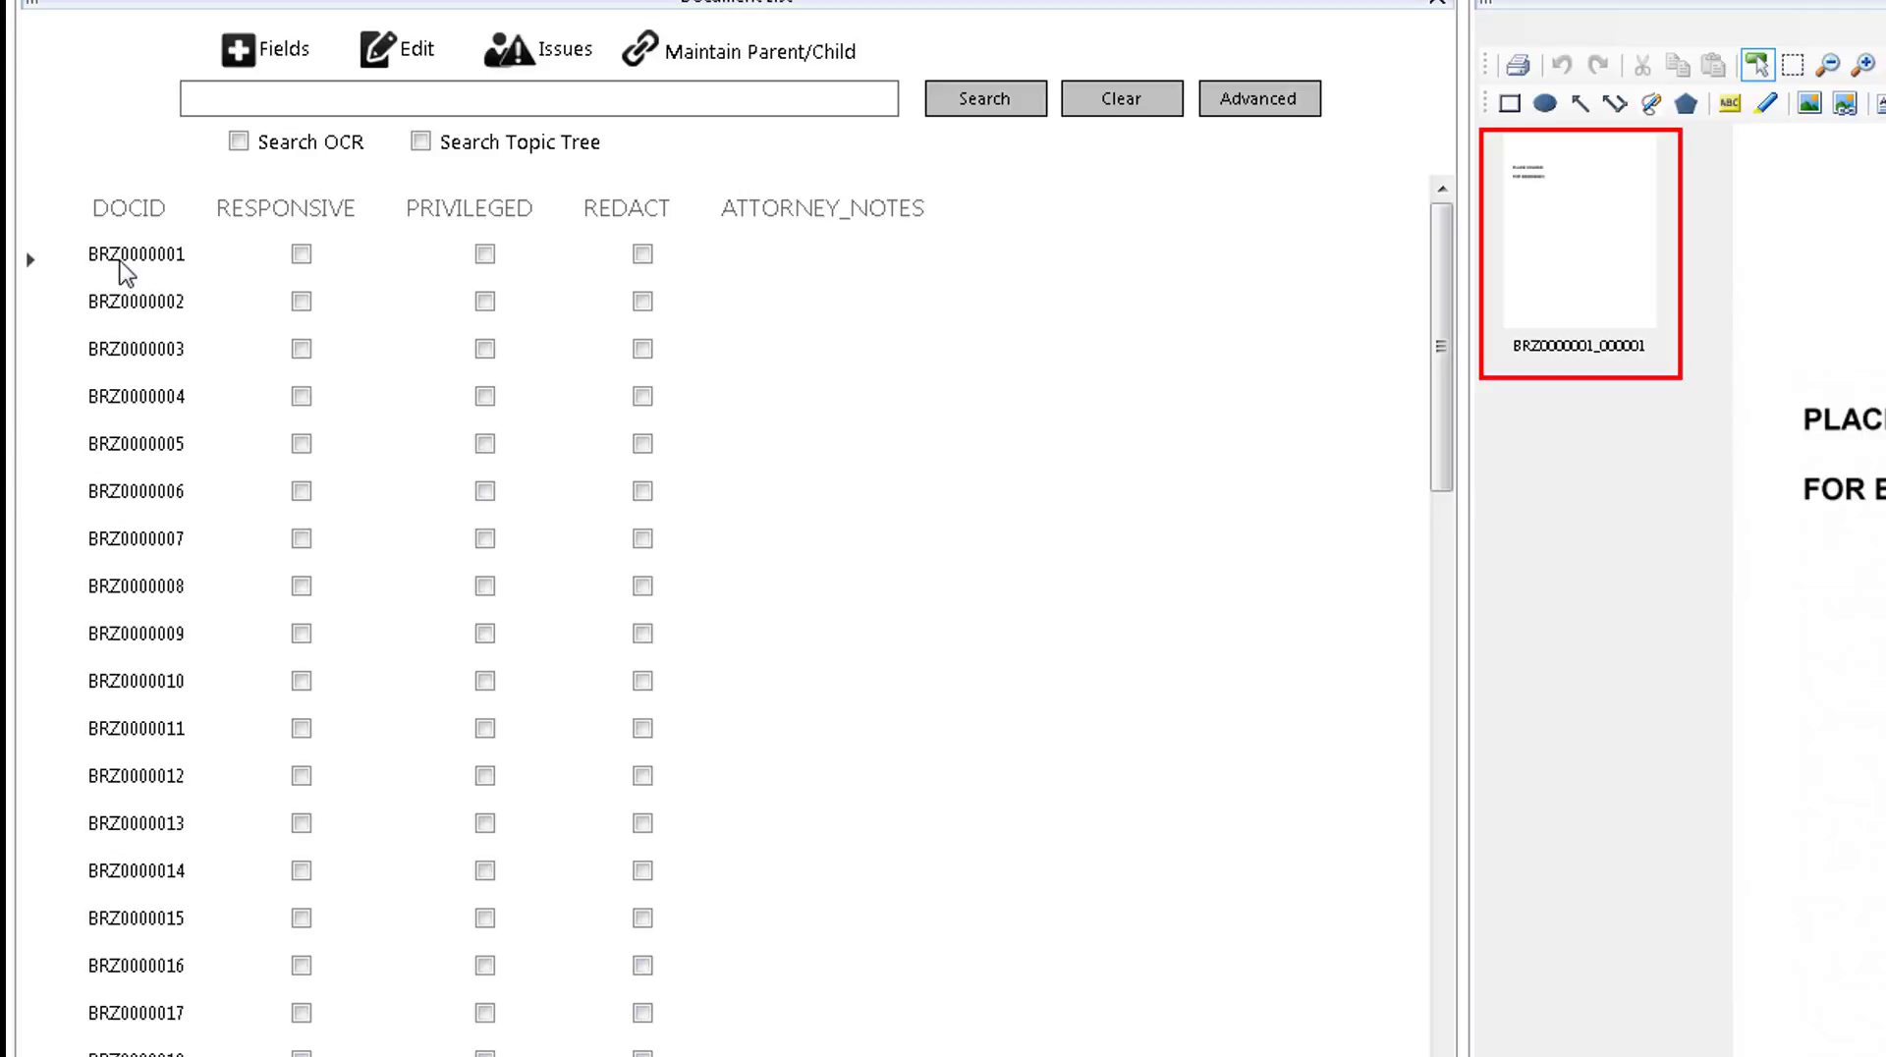
Sort the document list by DOCID in descending order and sort it back to ascending order.
{"action": "left_click", "coordinate": [143, 216]}
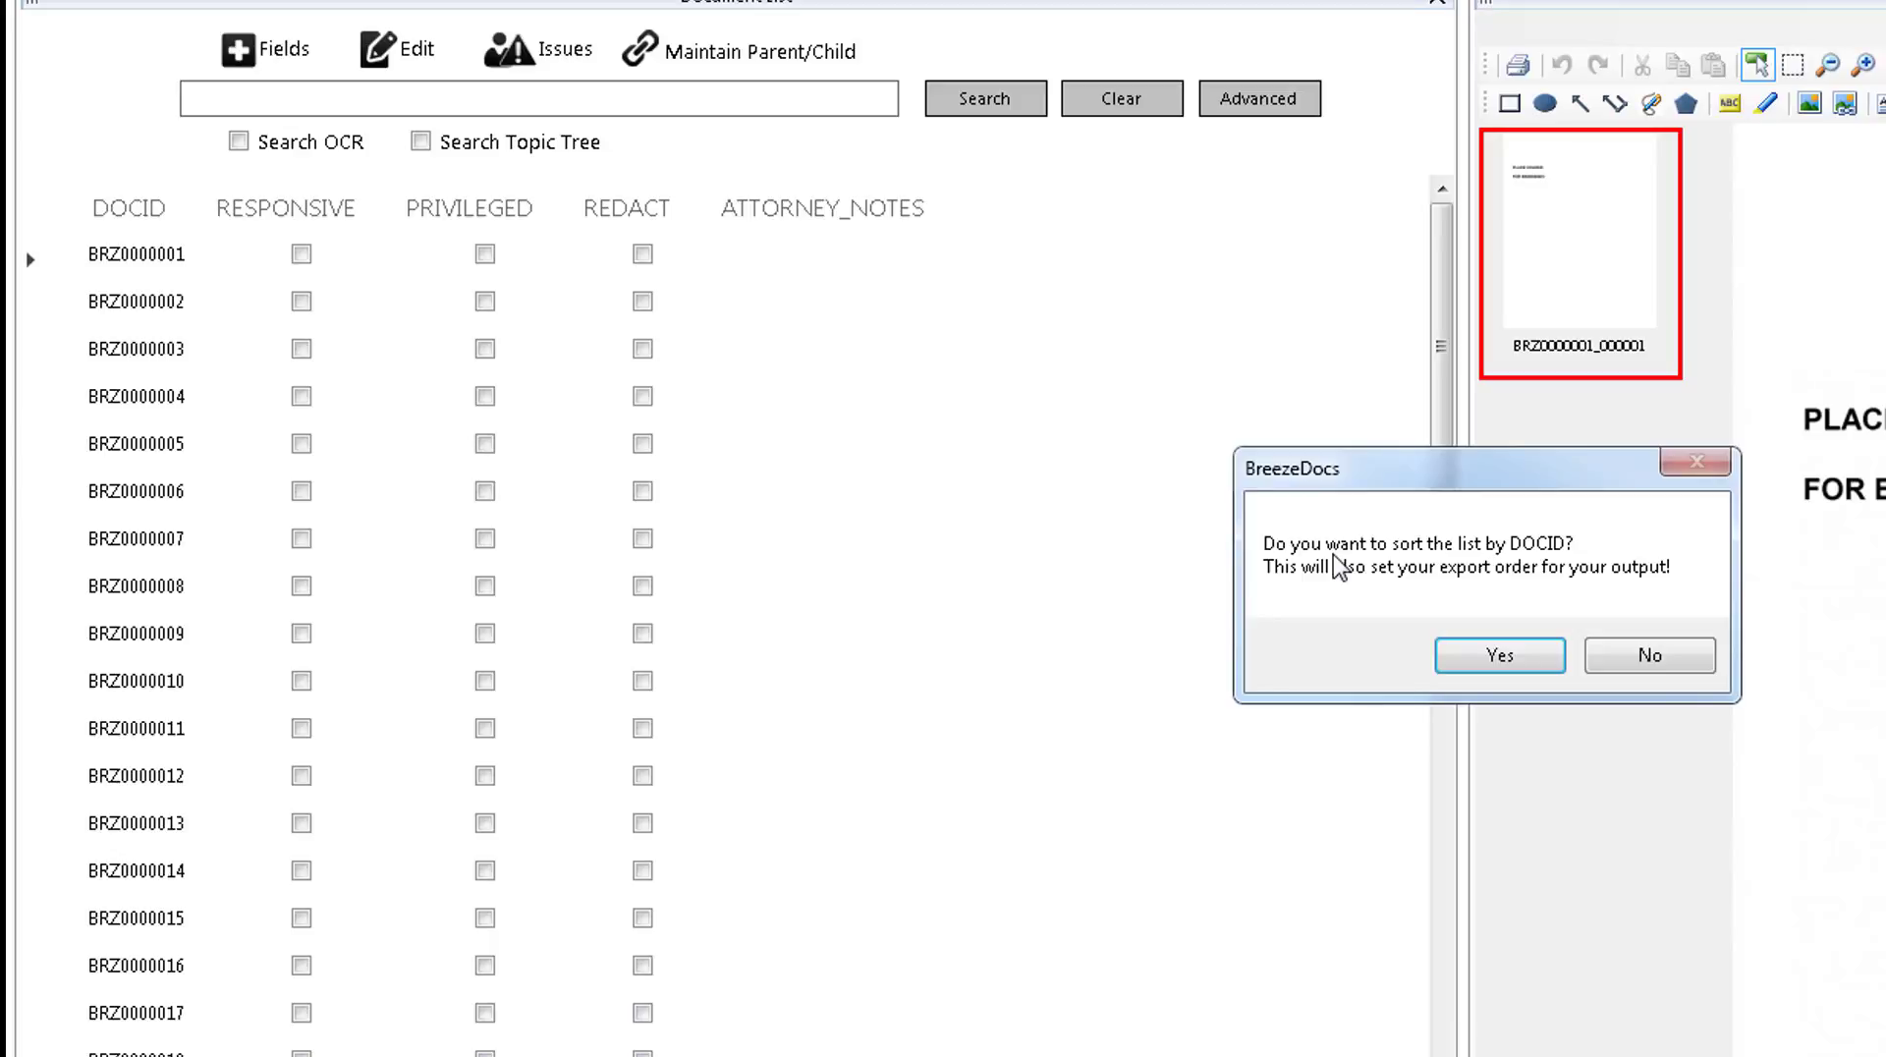
{"action": "left_click", "coordinate": [1467, 660]}
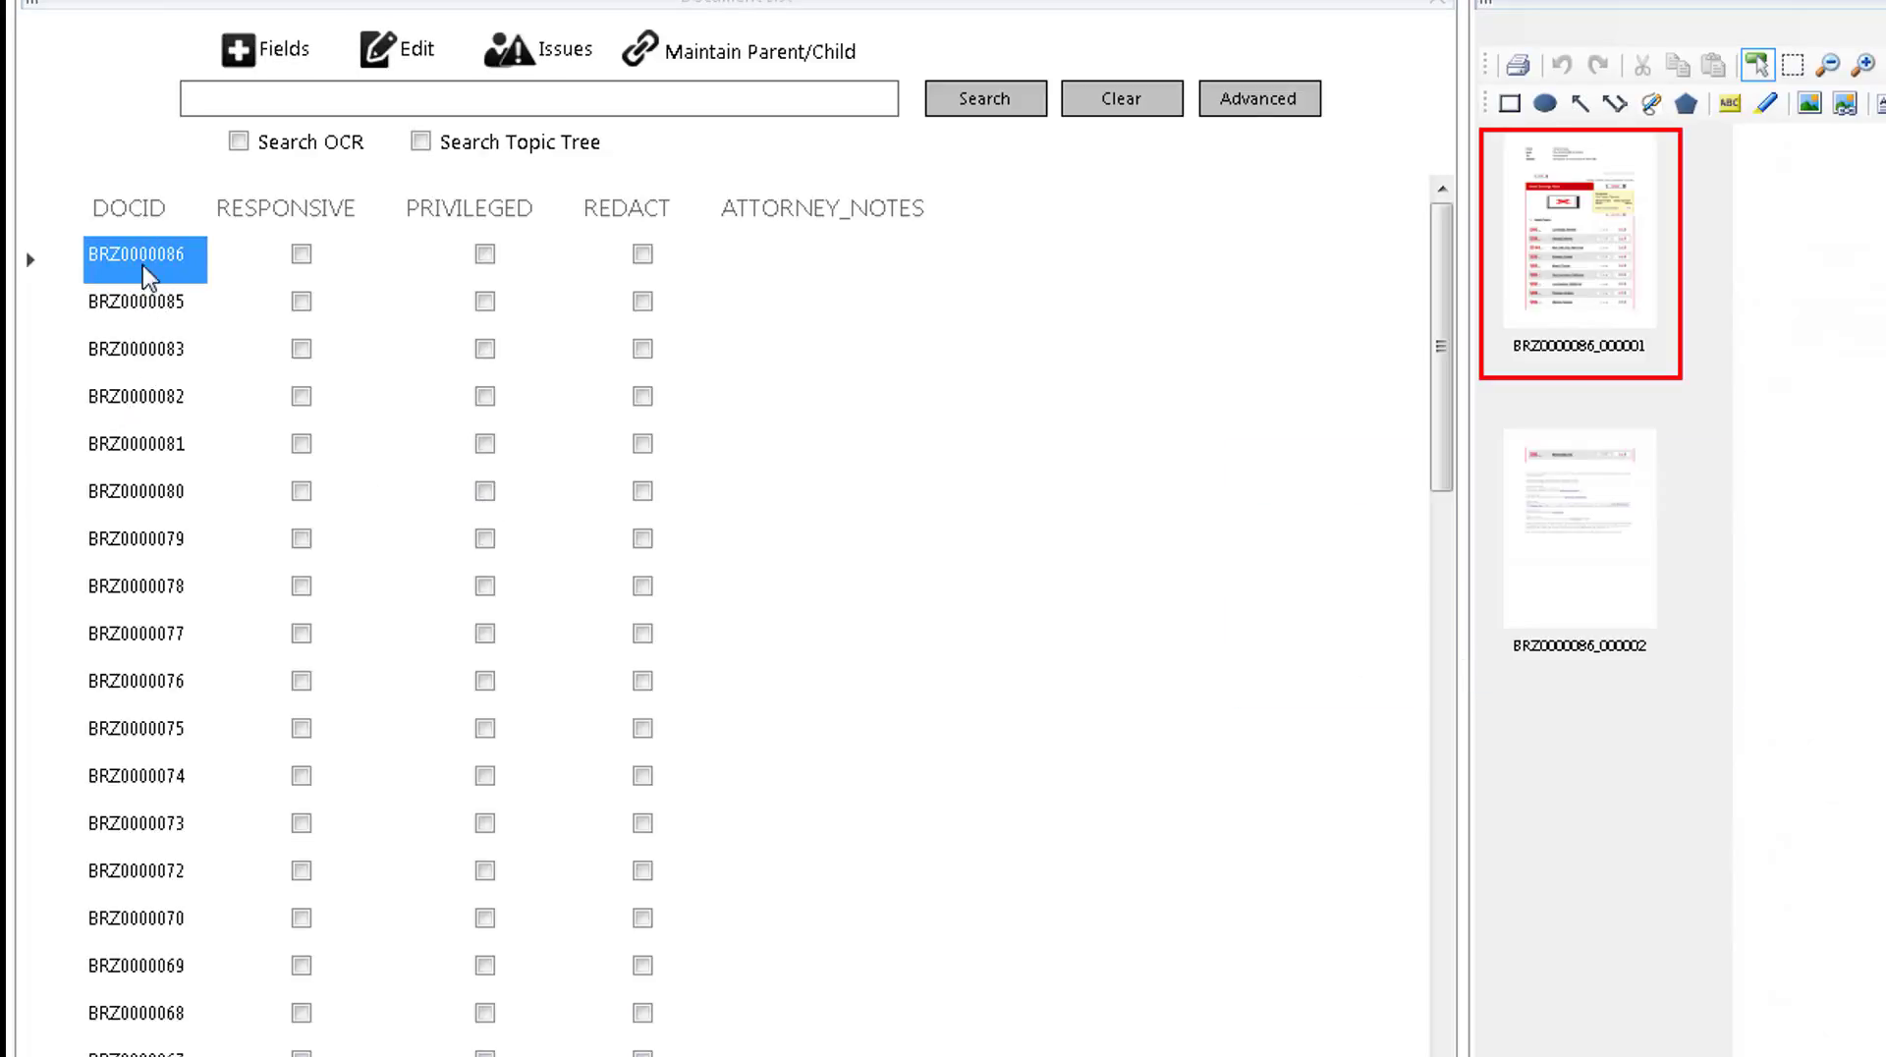
{"action": "left_click", "coordinate": [147, 209]}
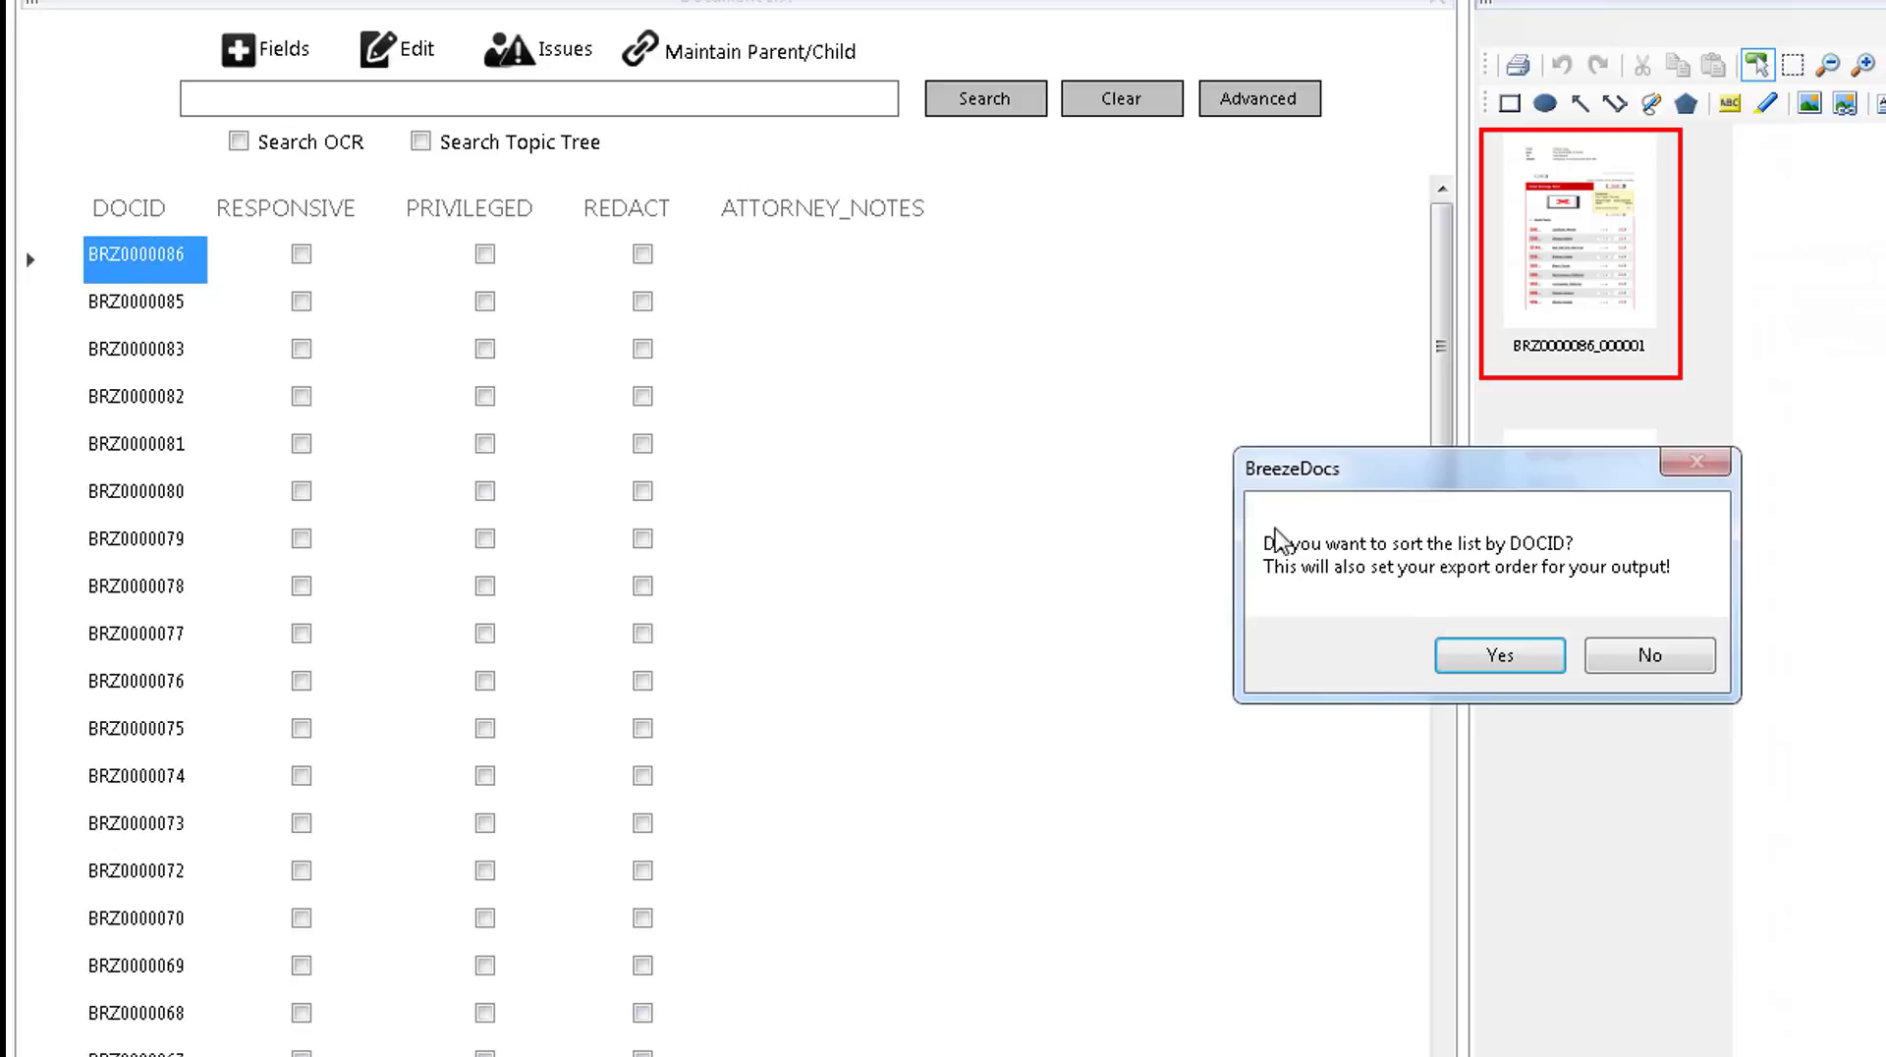
{"action": "left_click", "coordinate": [1457, 655]}
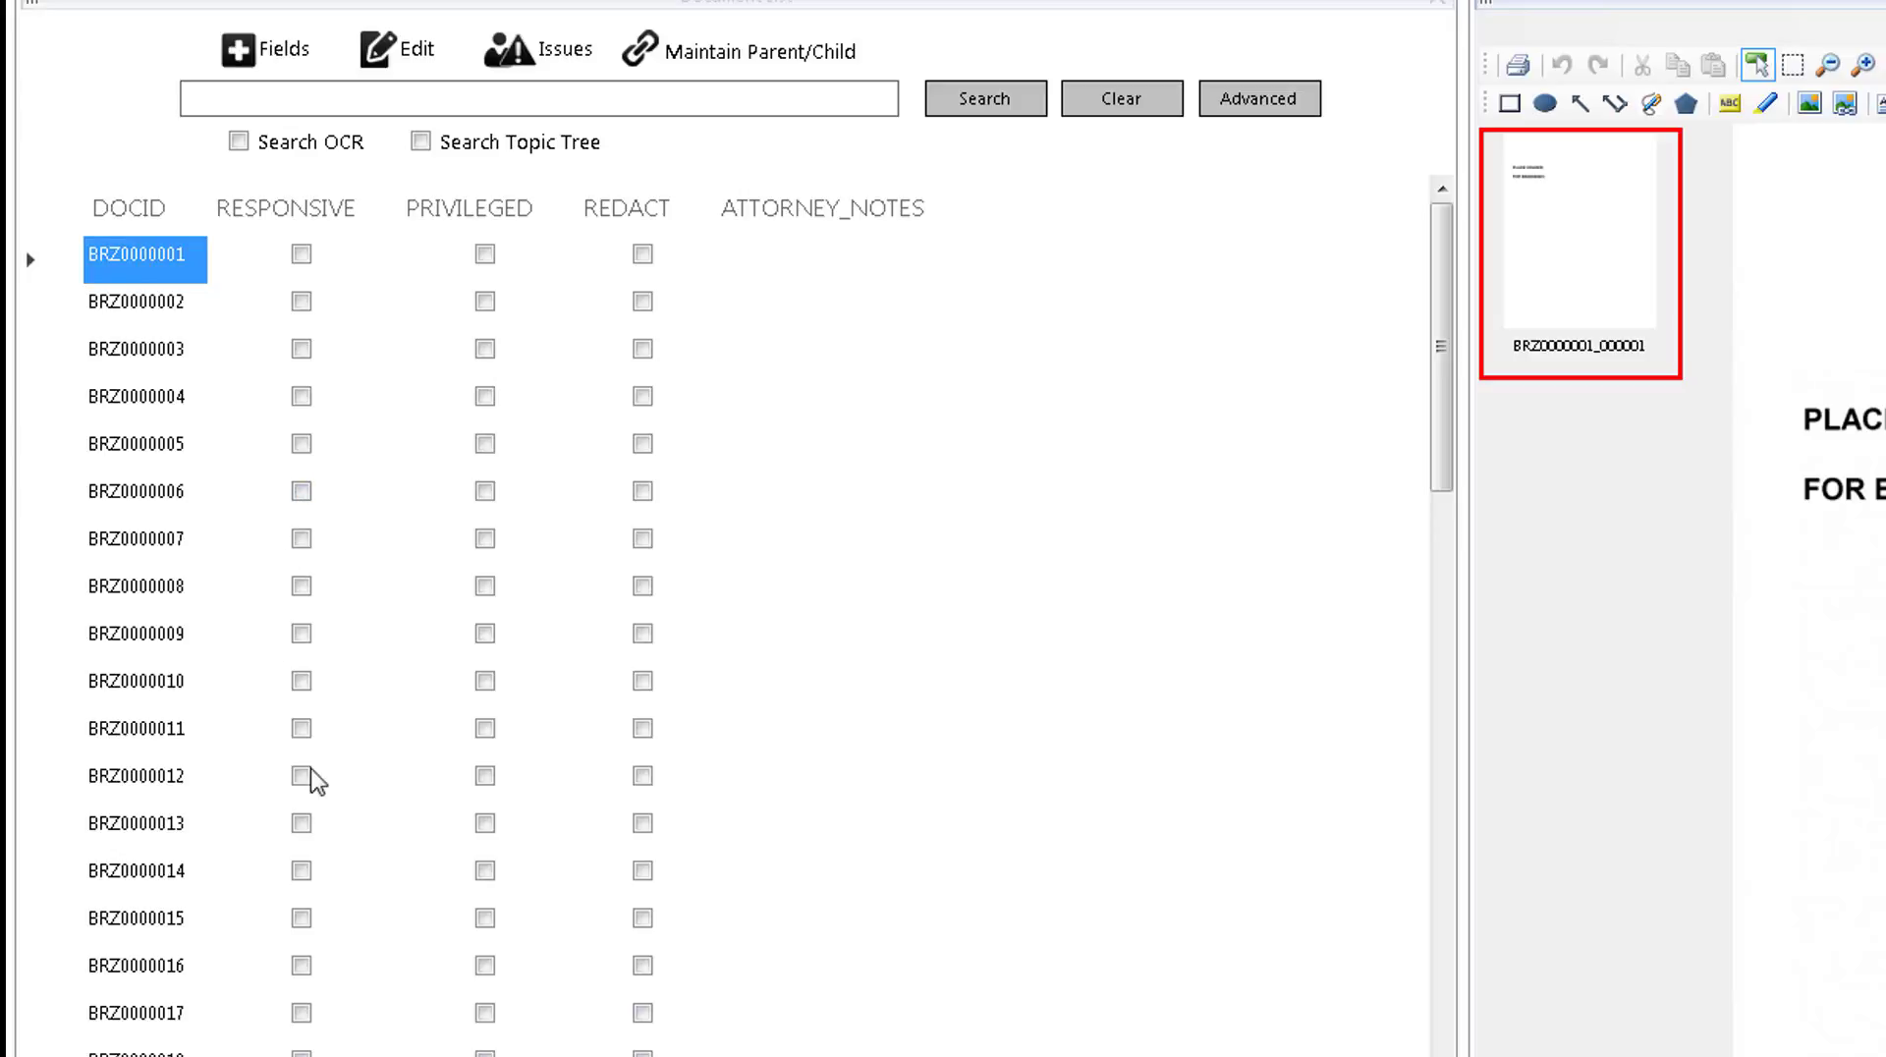
Enable editing of the document list and mark documents BRZ0000002 and BRZ0000003 as responsive.
{"action": "left_click", "coordinate": [398, 54]}
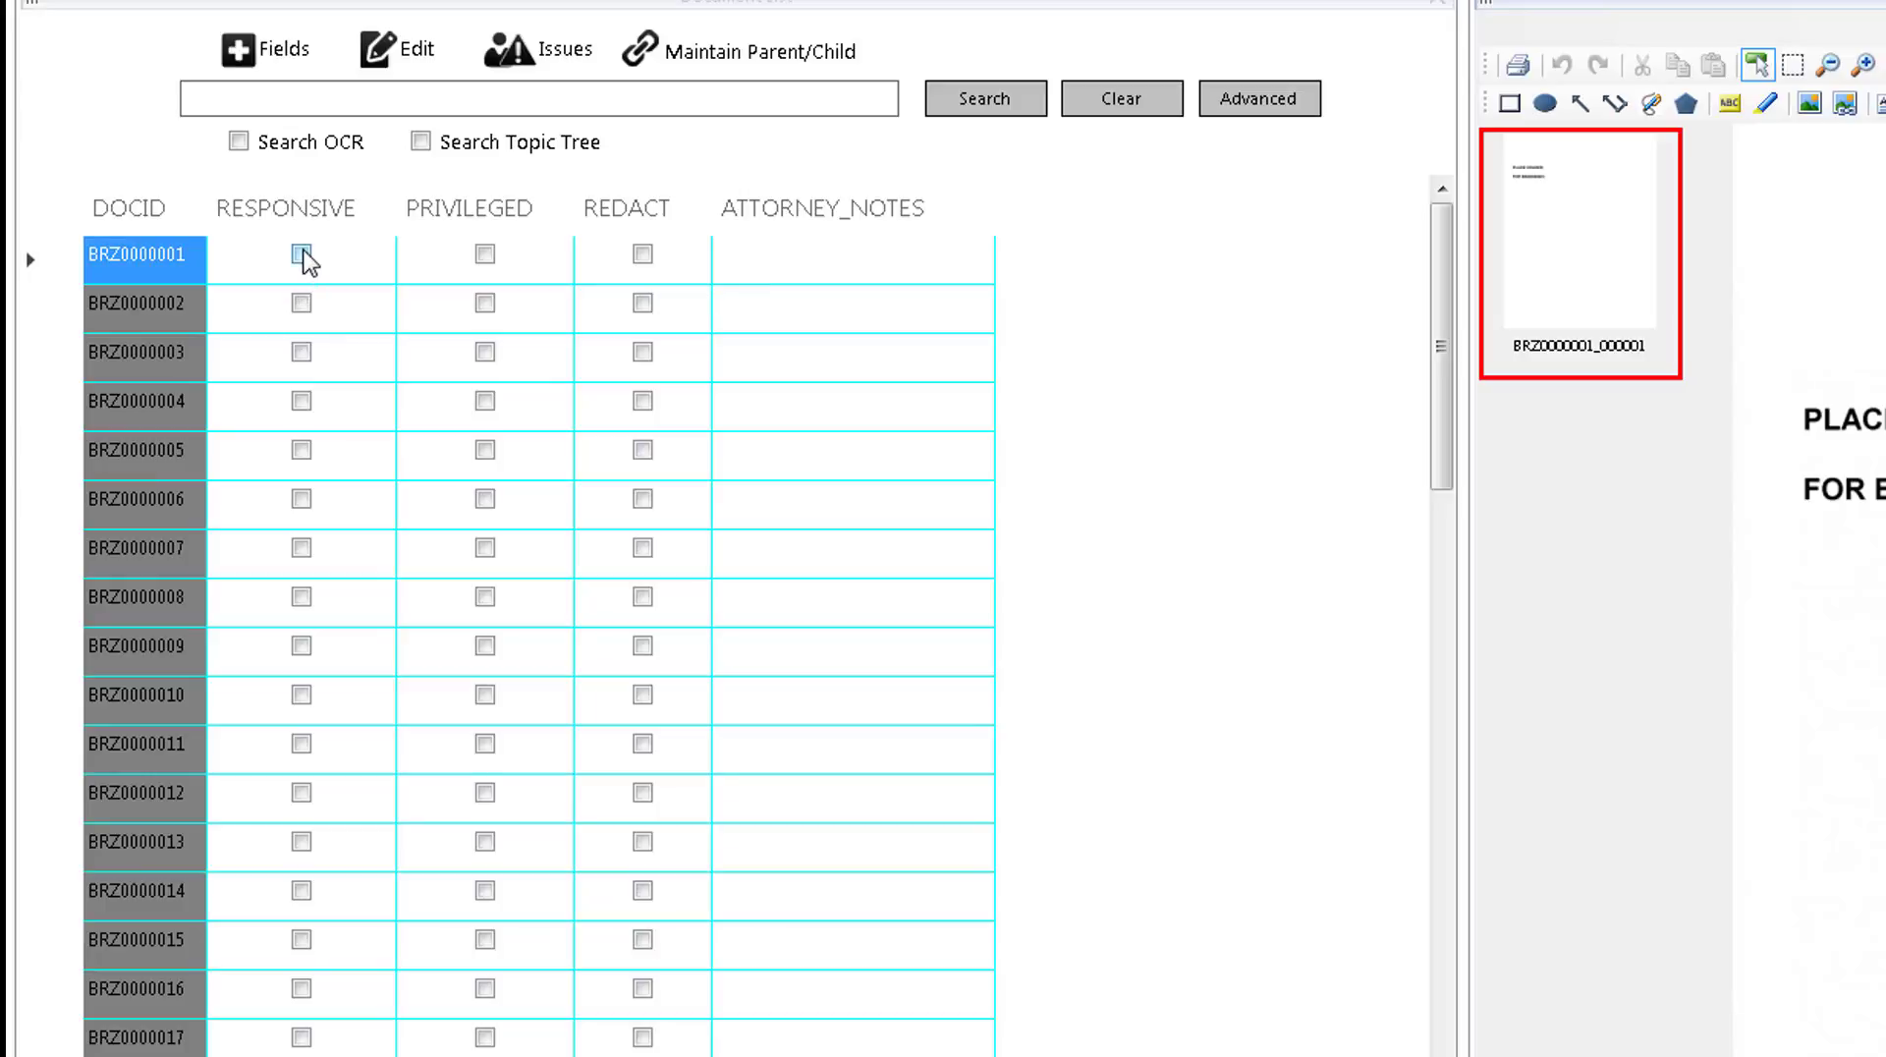
{"action": "left_click", "coordinate": [125, 318]}
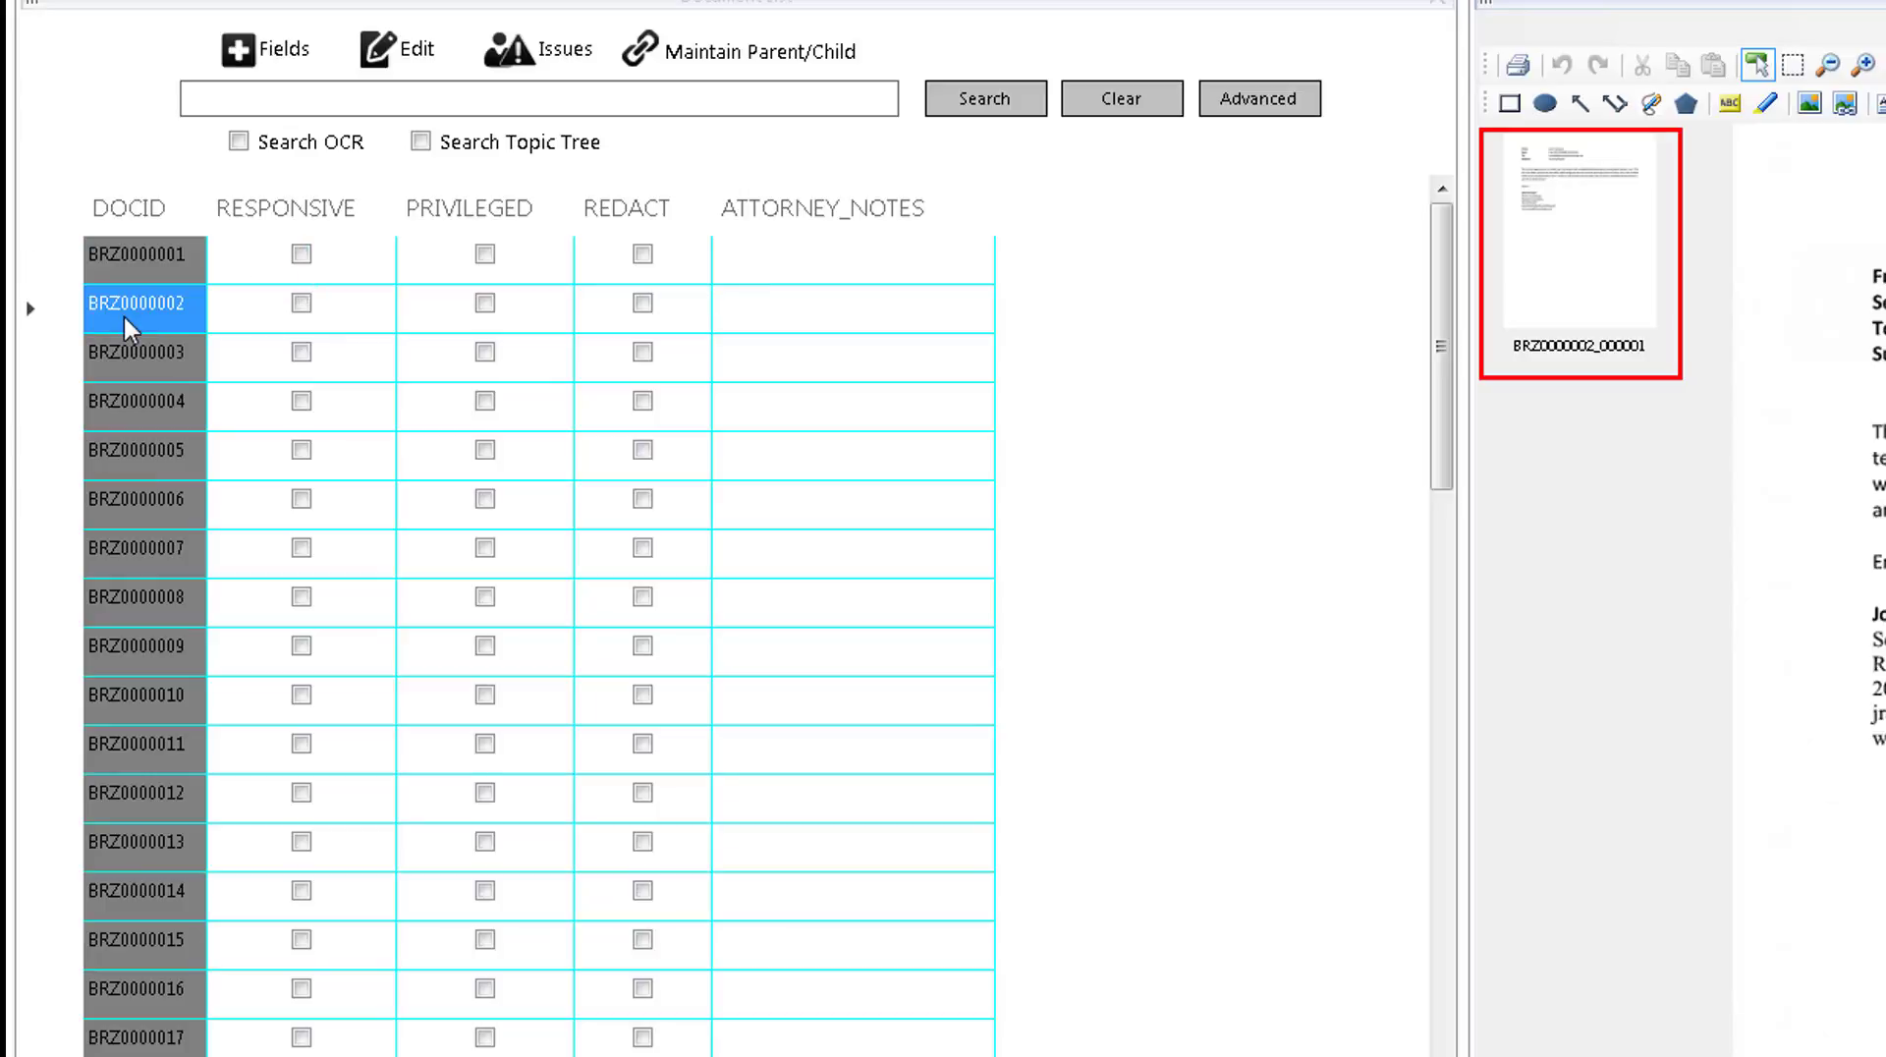
{"action": "left_click", "coordinate": [302, 305]}
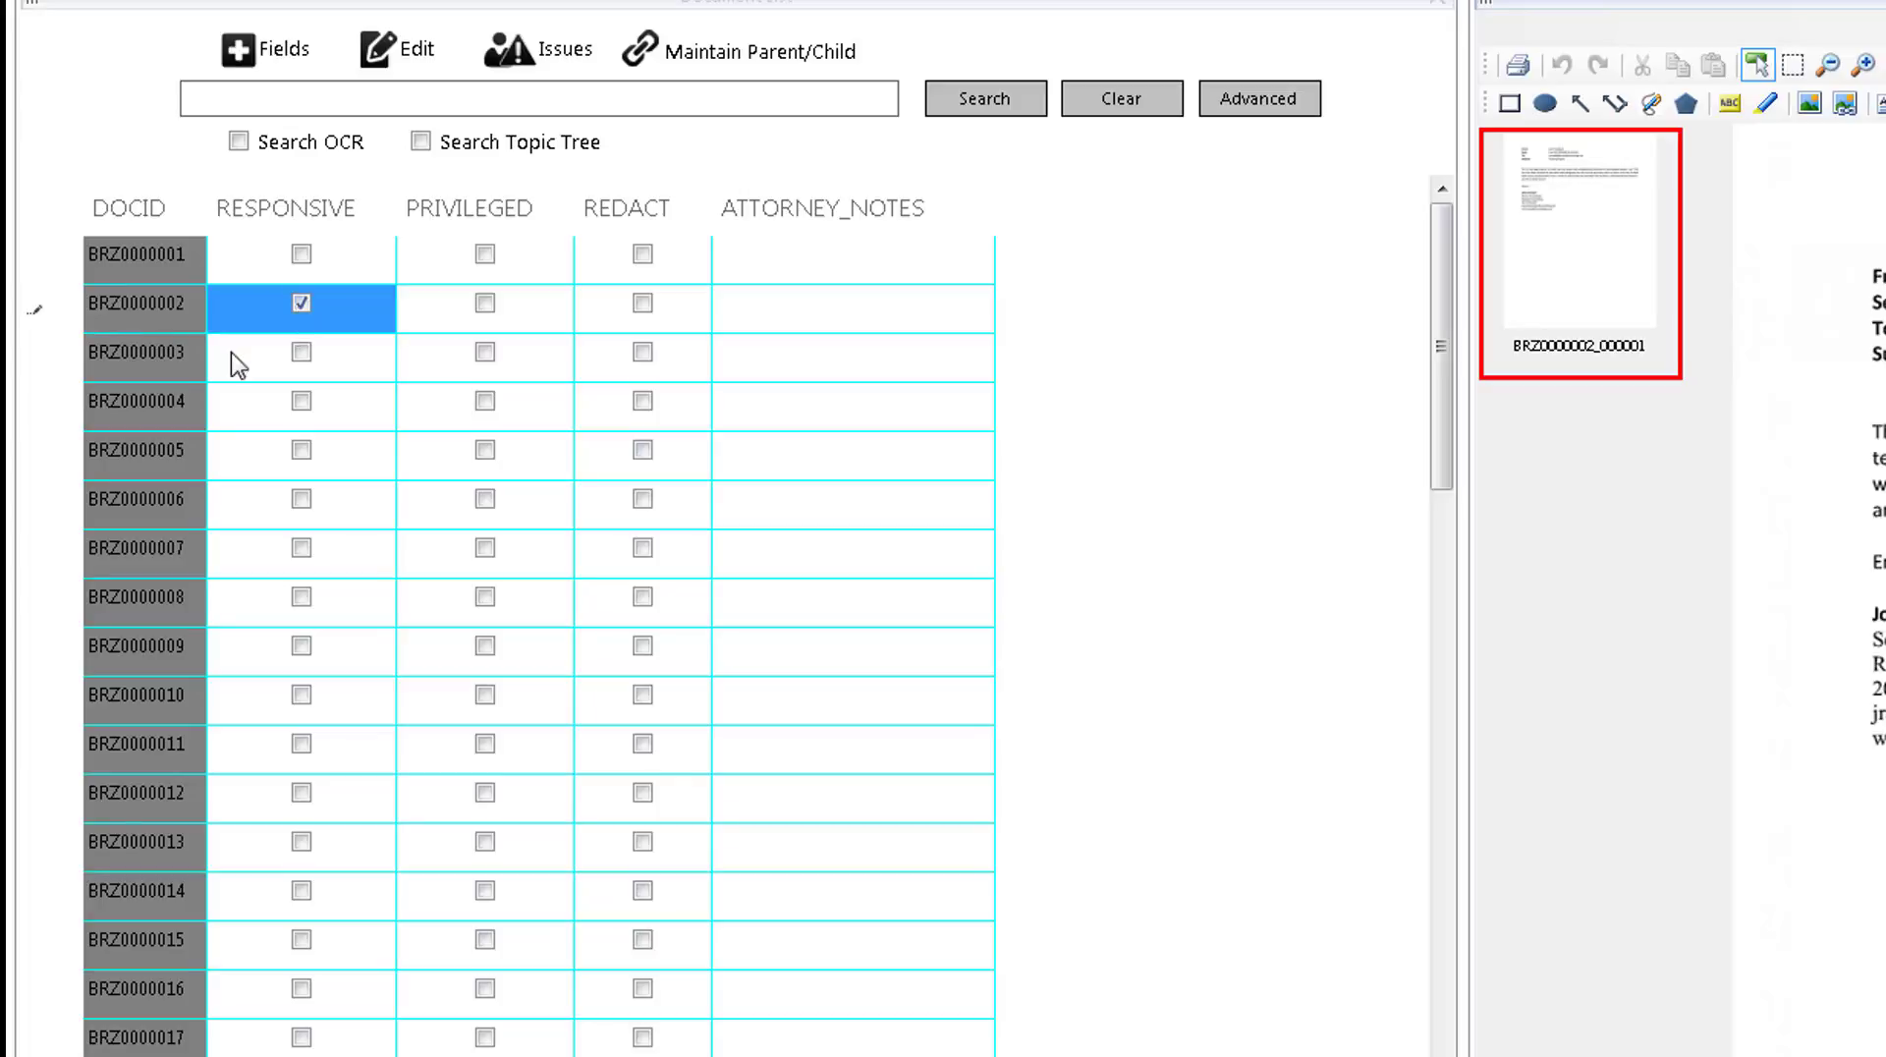
{"action": "left_click", "coordinate": [154, 356]}
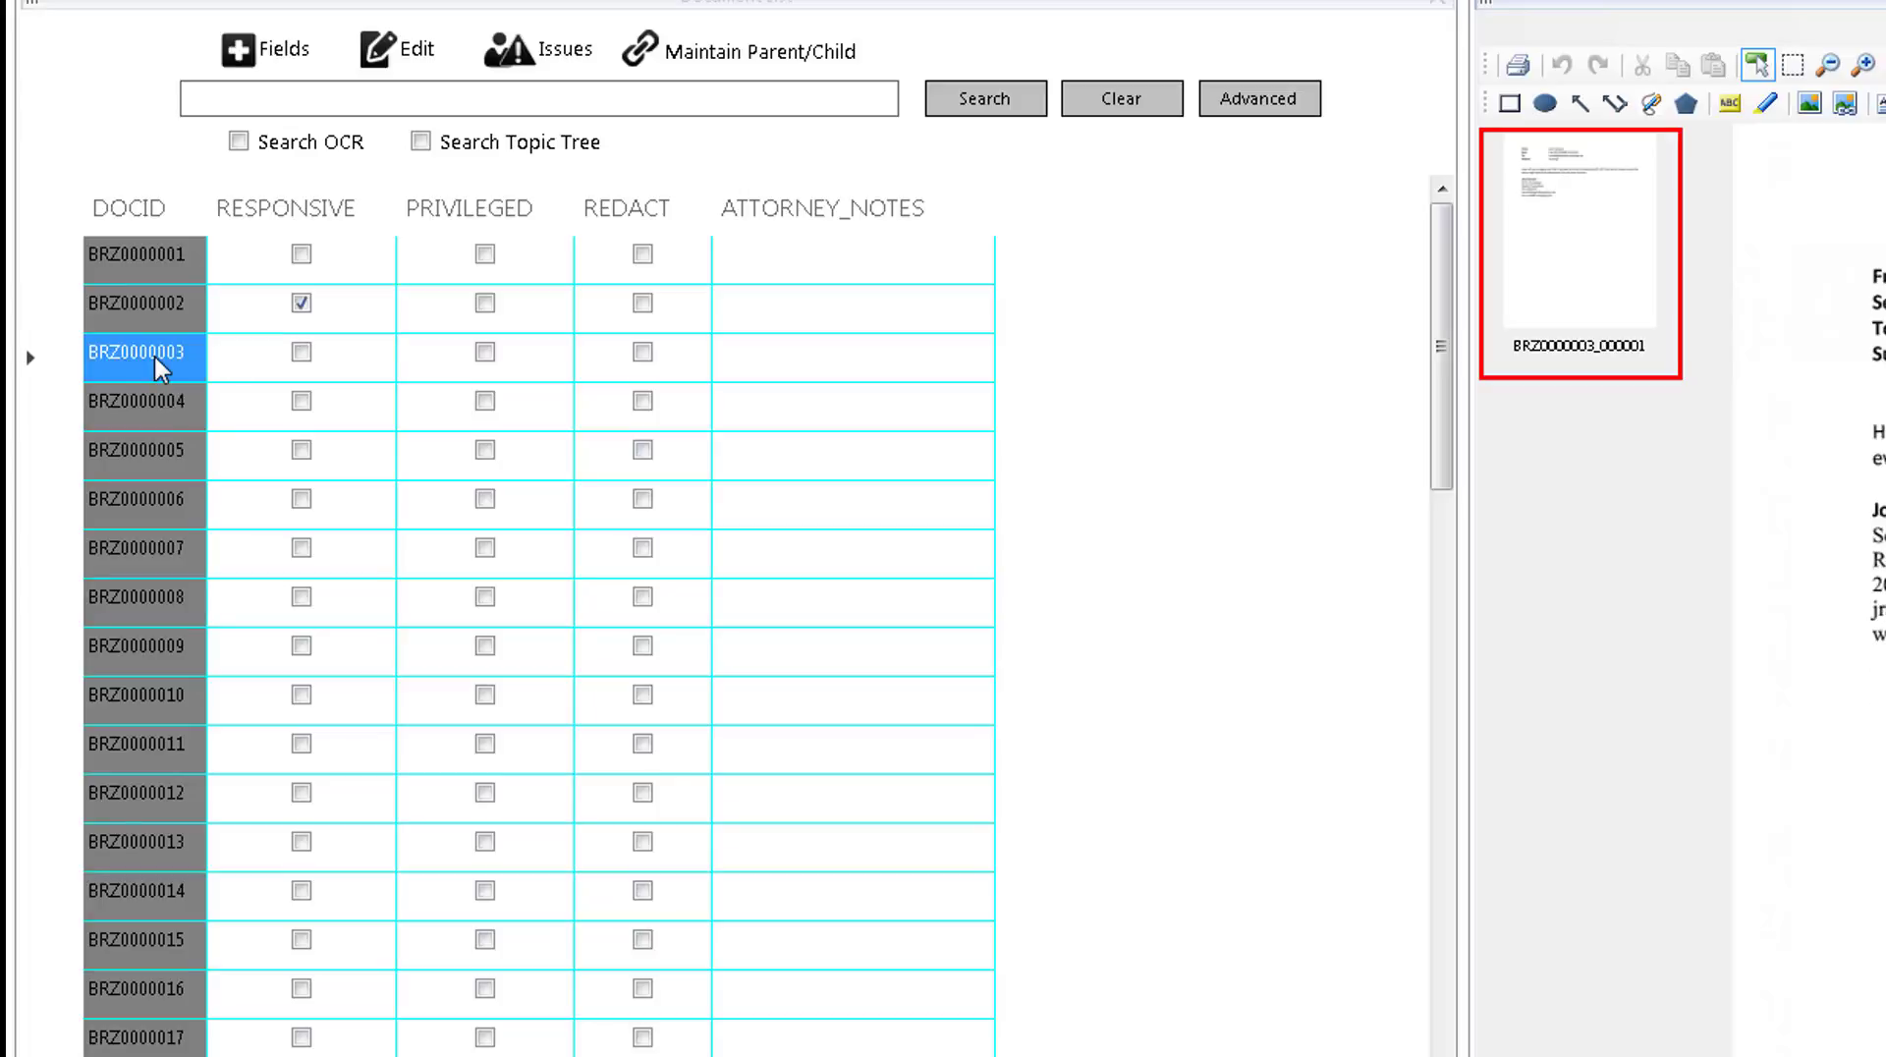
{"action": "left_click", "coordinate": [302, 352]}
Mark documents BRZ0000006, BRZ0000008 and BRZ0000009 as responsive, leaving the other records through BRZ0000009 untagged.
{"action": "key", "text": "Down"}
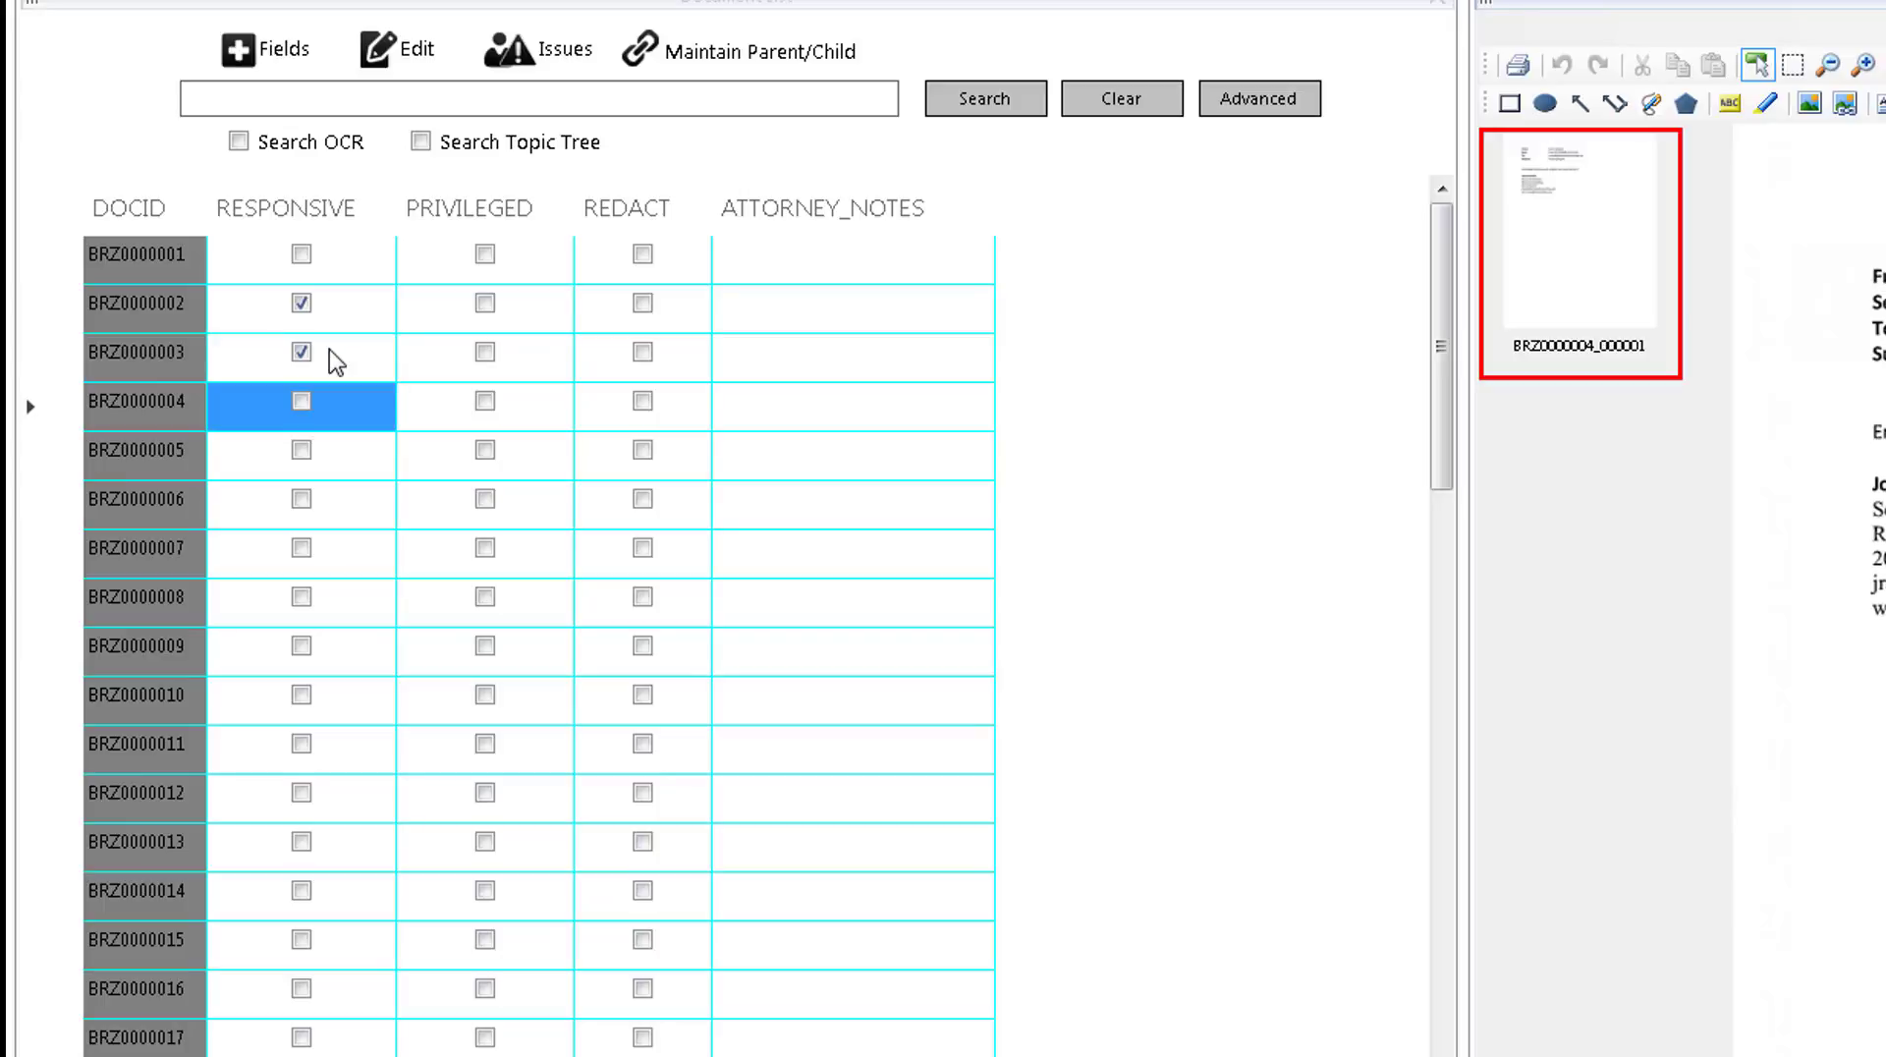
{"action": "key", "text": "Down"}
{"action": "key", "text": "Down"}
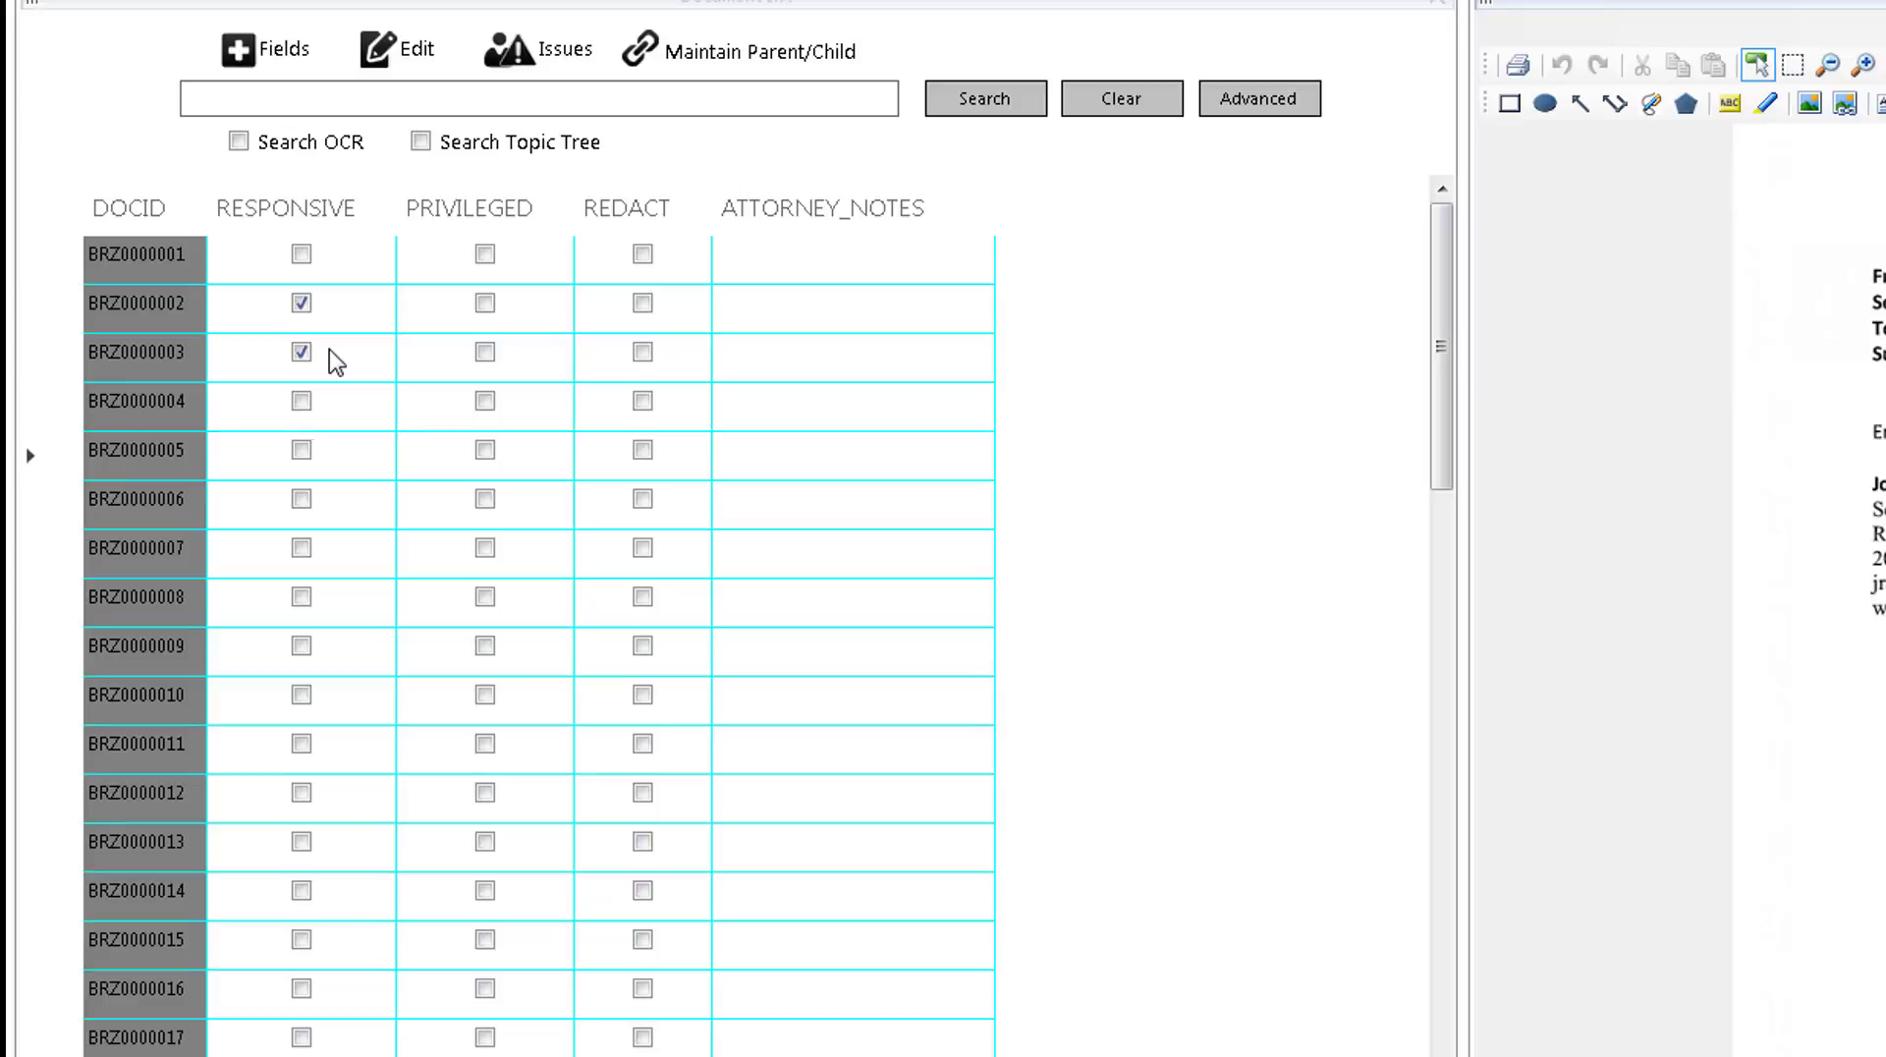
{"action": "key", "text": "space"}
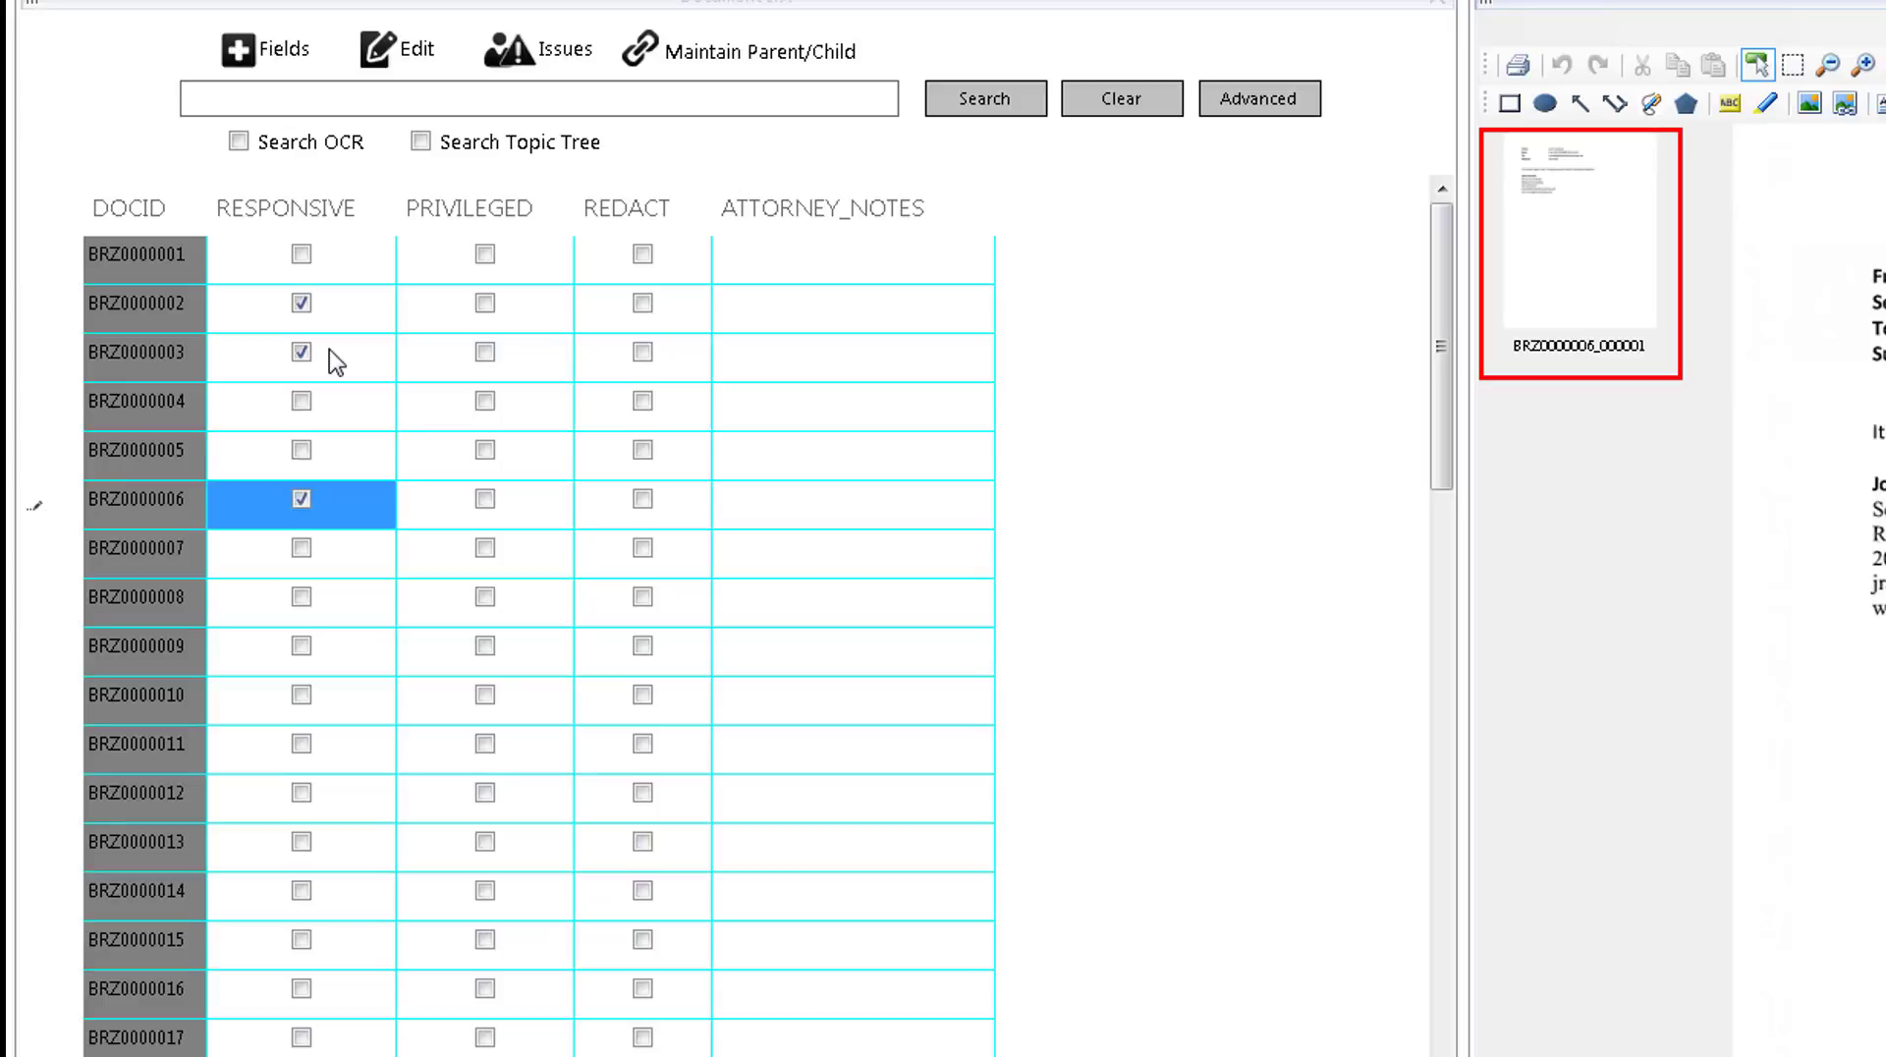
{"action": "key", "text": "Down"}
{"action": "key", "text": "Down"}
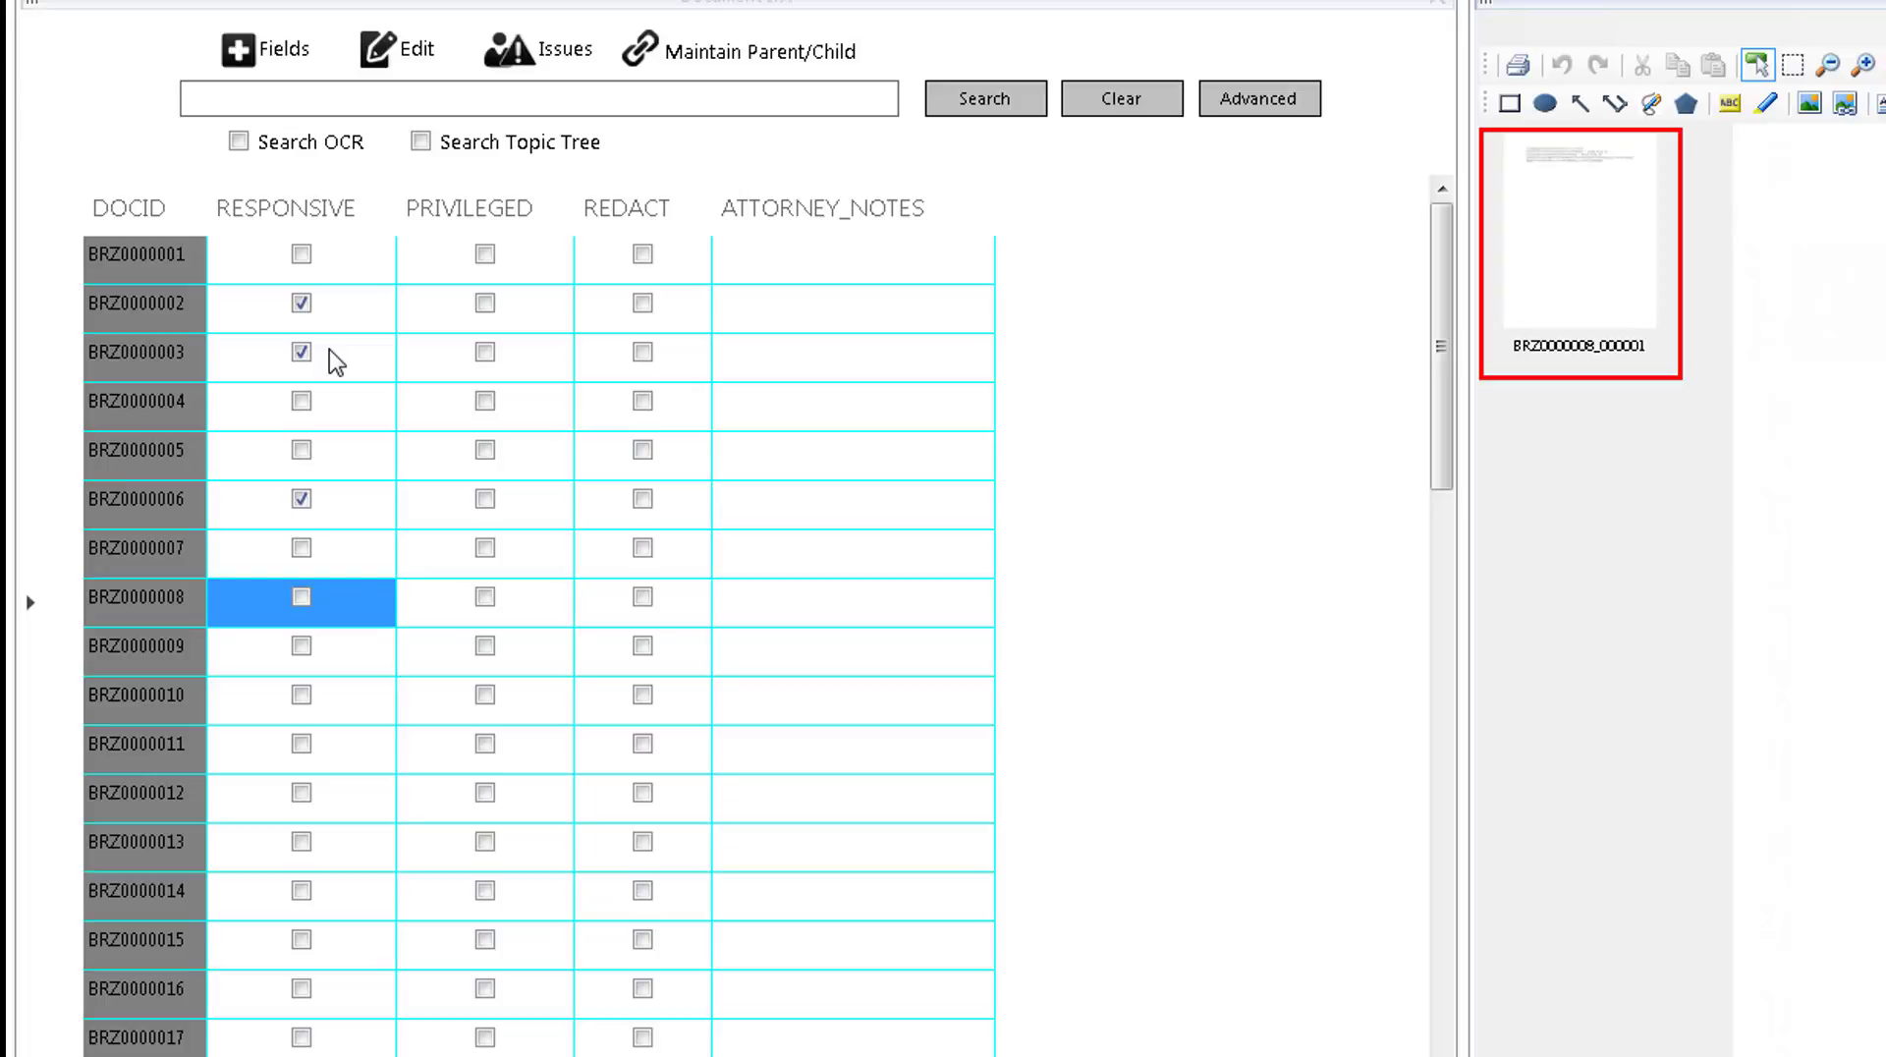
{"action": "key", "text": "space"}
{"action": "key", "text": "space"}
{"action": "key", "text": "space"}
{"action": "key", "text": "Down"}
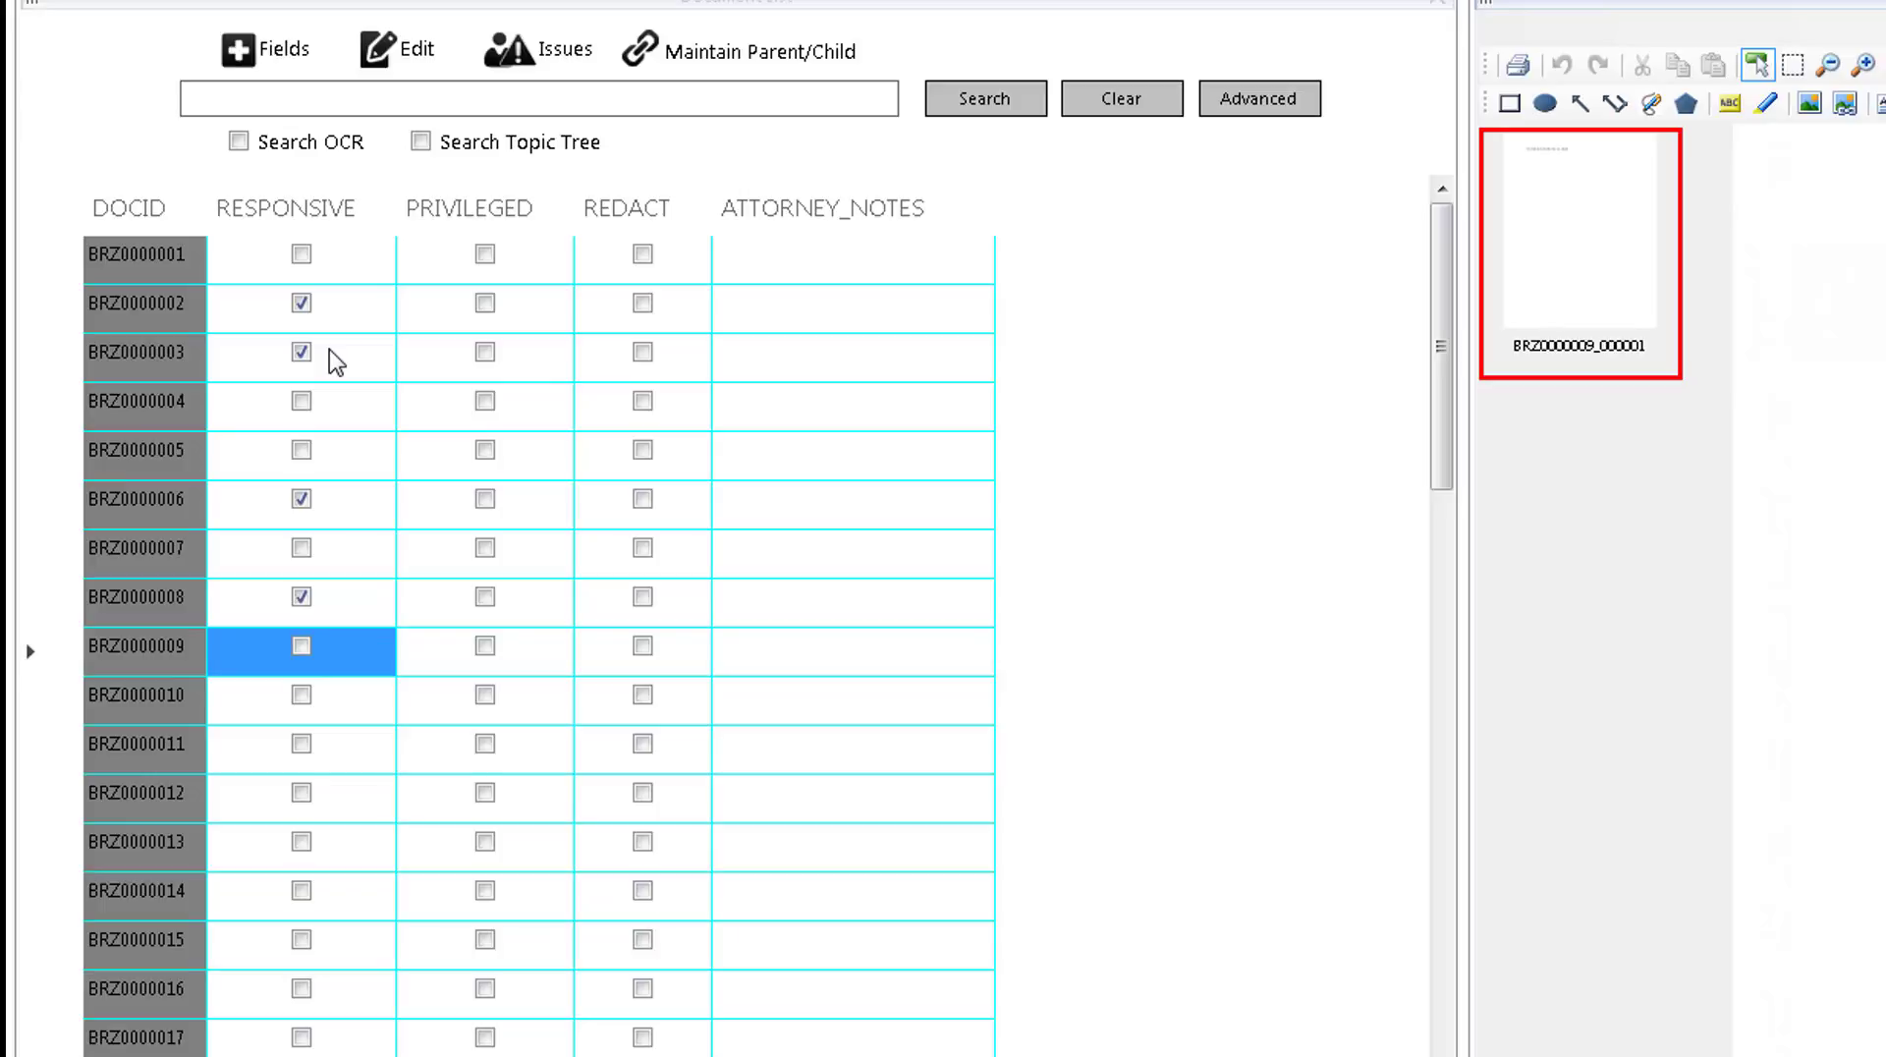
{"action": "key", "text": "space"}
{"action": "key", "text": "Down"}
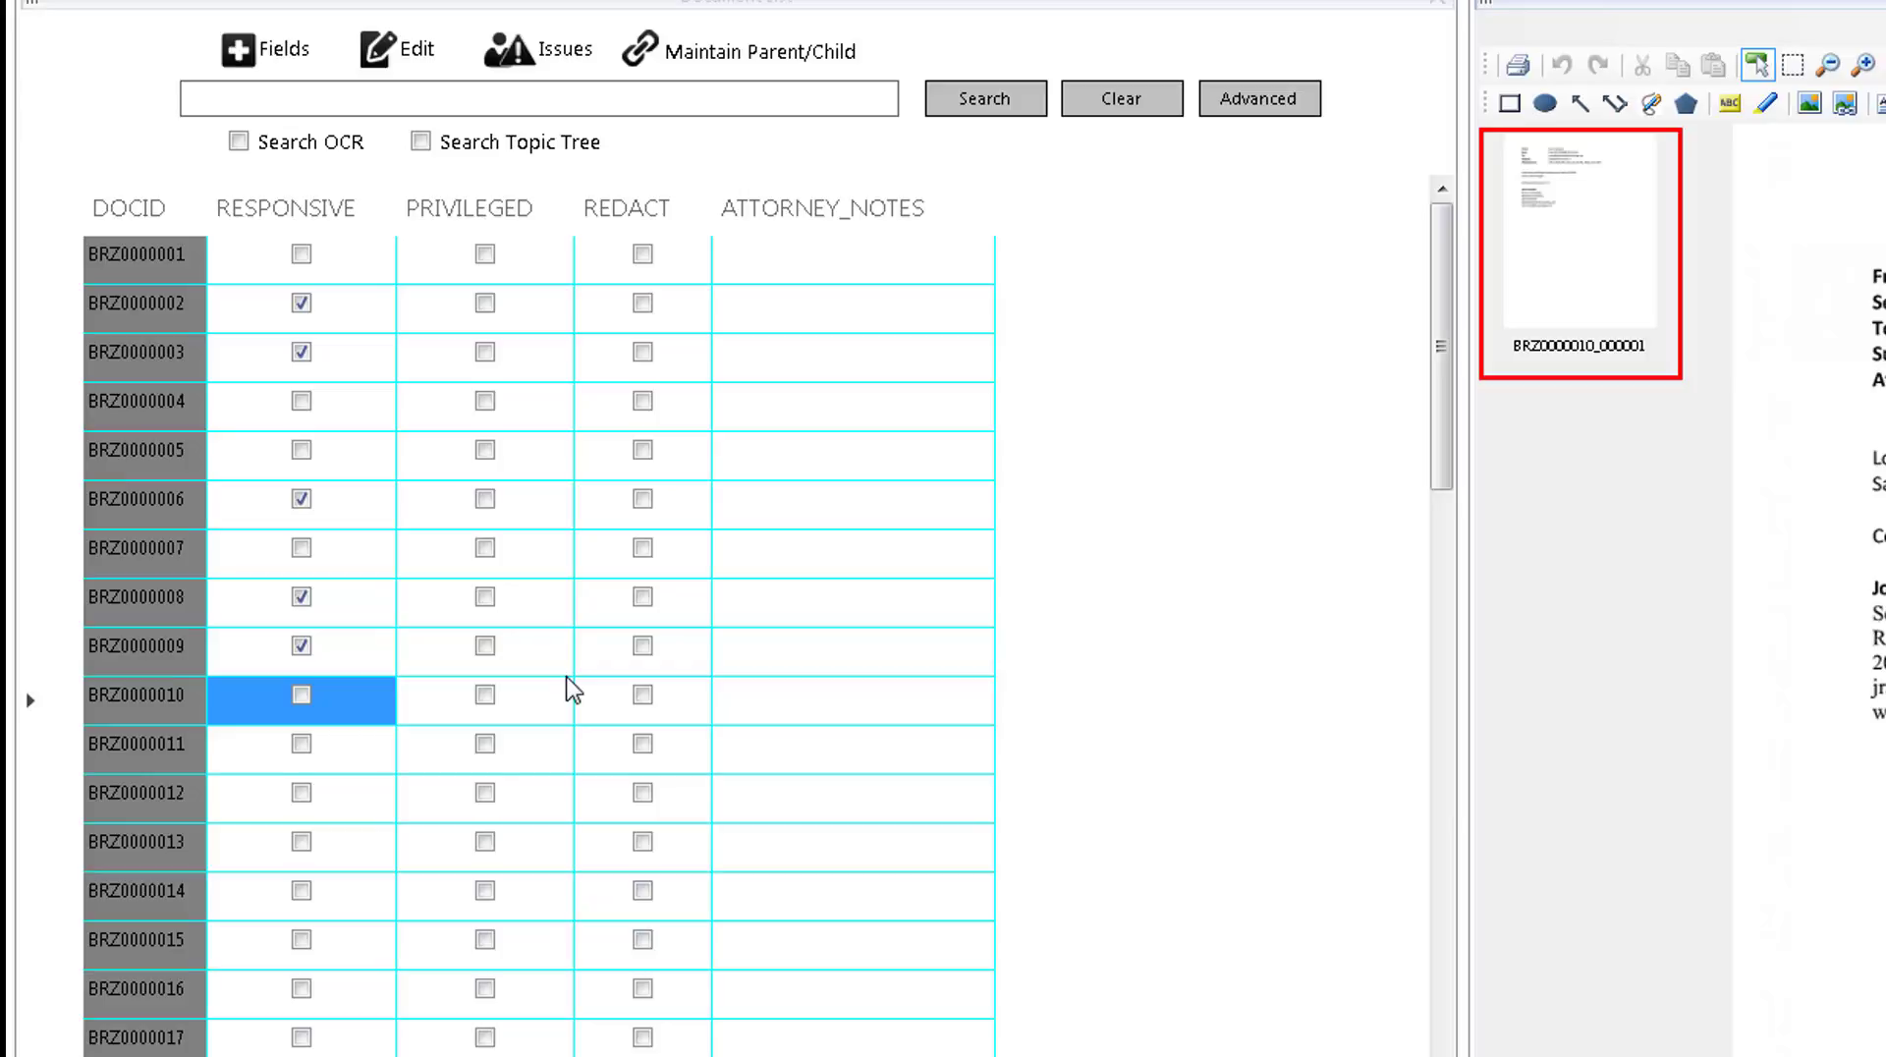
Enter "This is a good one!" in the ATTORNEY_NOTES field of document BRZ0000002 and commit the note.
{"action": "key", "text": "Tab"}
{"action": "key", "text": "Tab"}
{"action": "key", "text": "Tab"}
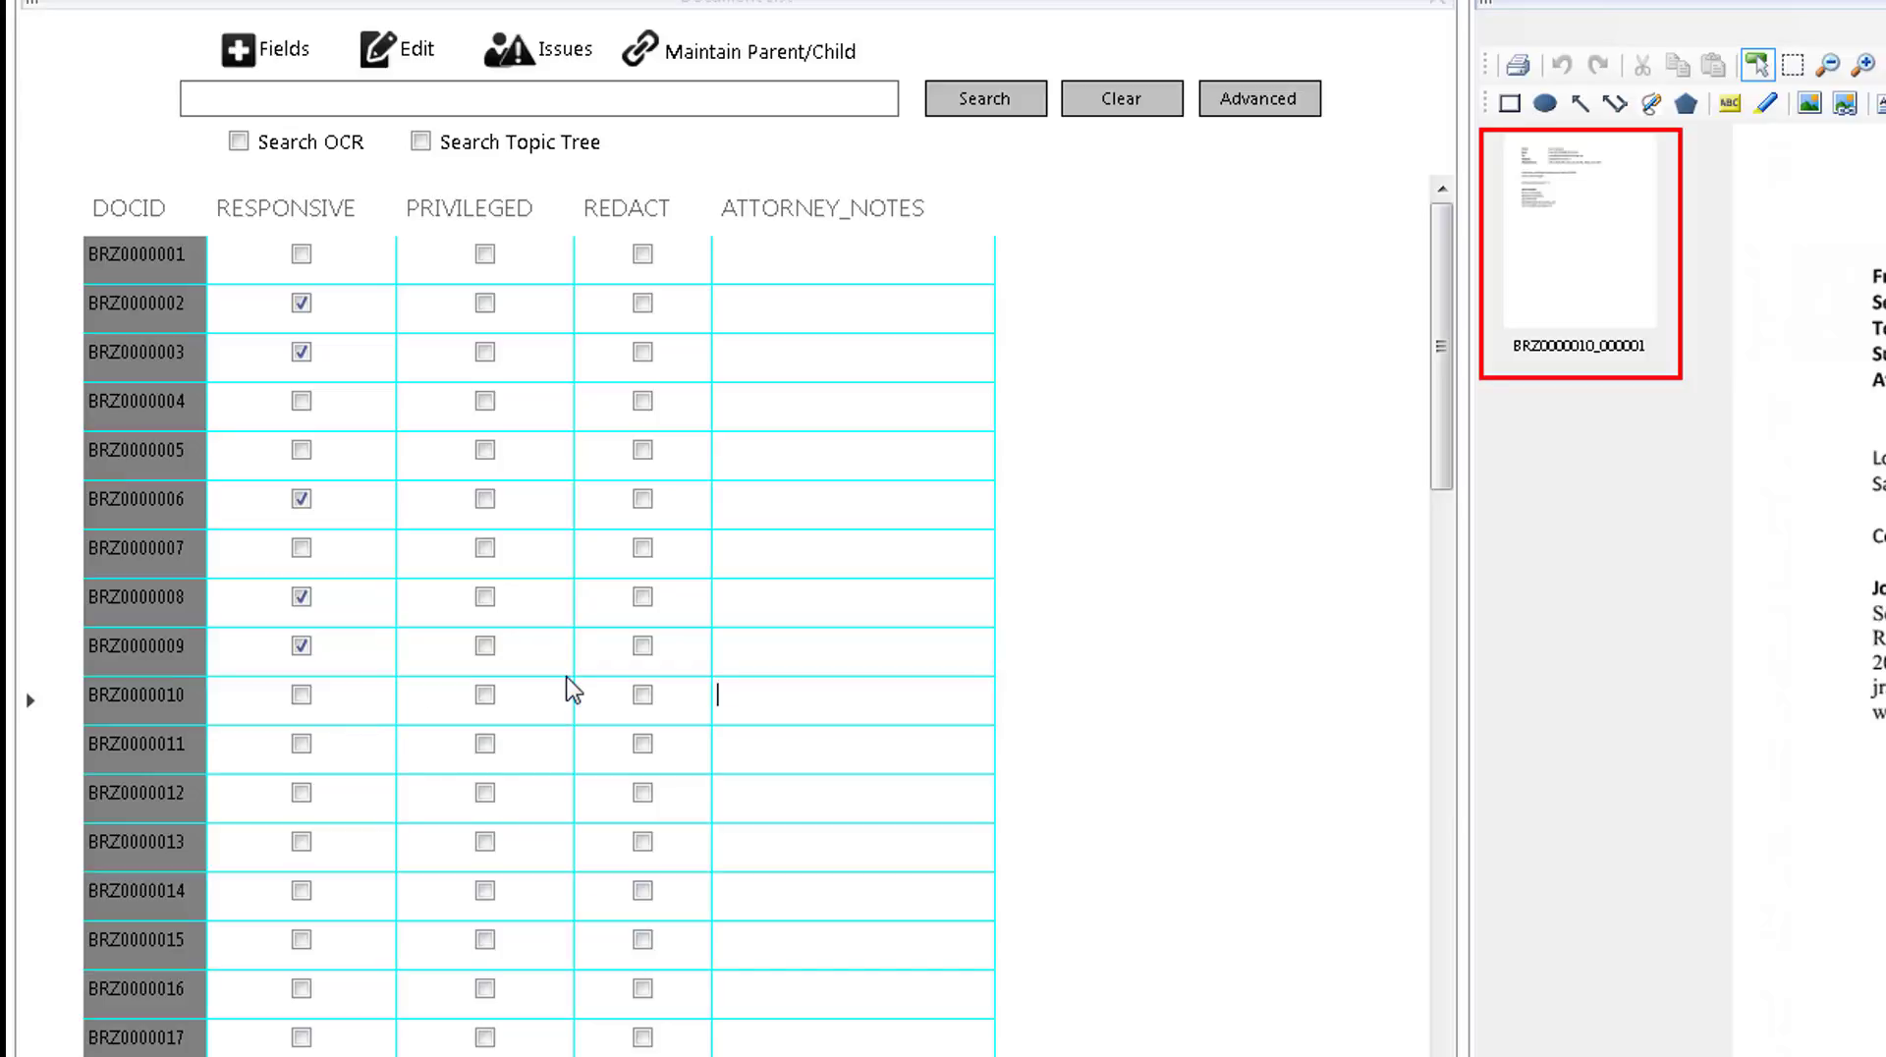
{"action": "key", "text": "Up"}
{"action": "key", "text": "Up"}
{"action": "key", "text": "Up"}
{"action": "key", "text": "Up"}
{"action": "key", "text": "Up"}
{"action": "key", "text": "Up"}
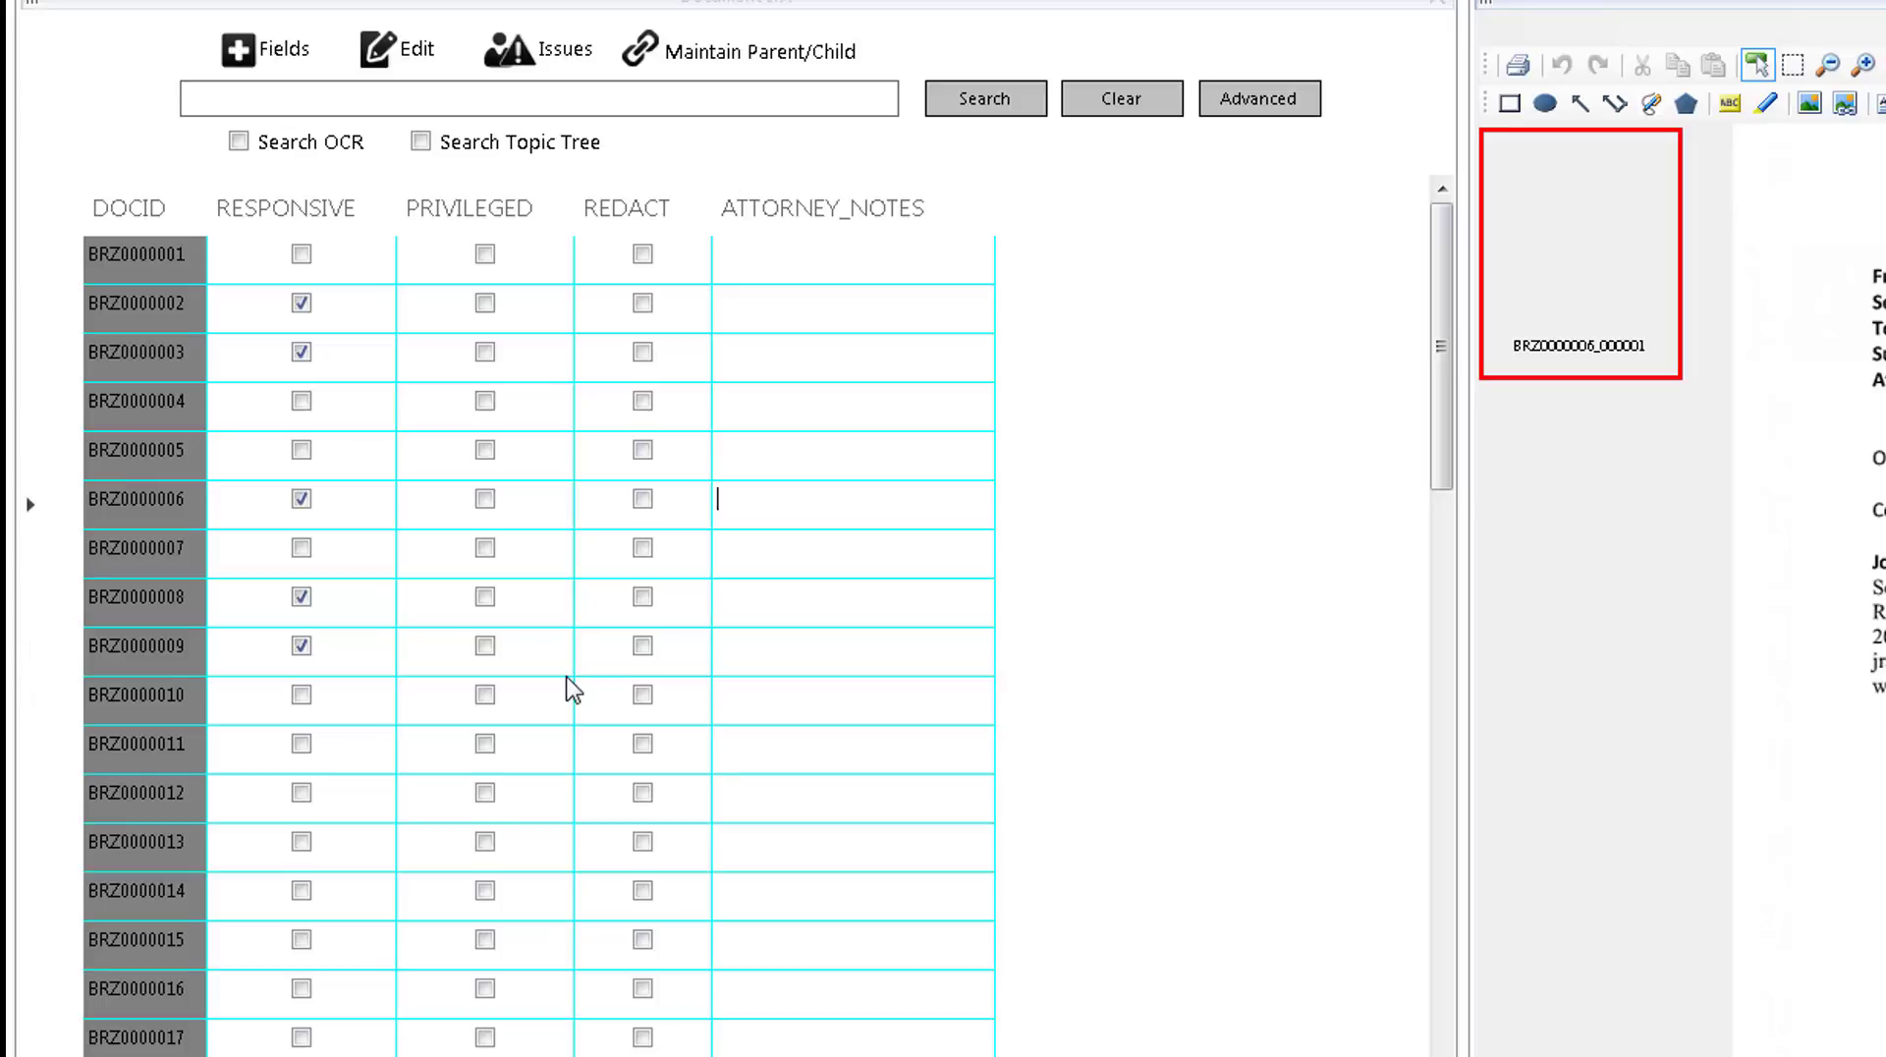
{"action": "key", "text": "Up"}
{"action": "key", "text": "Up"}
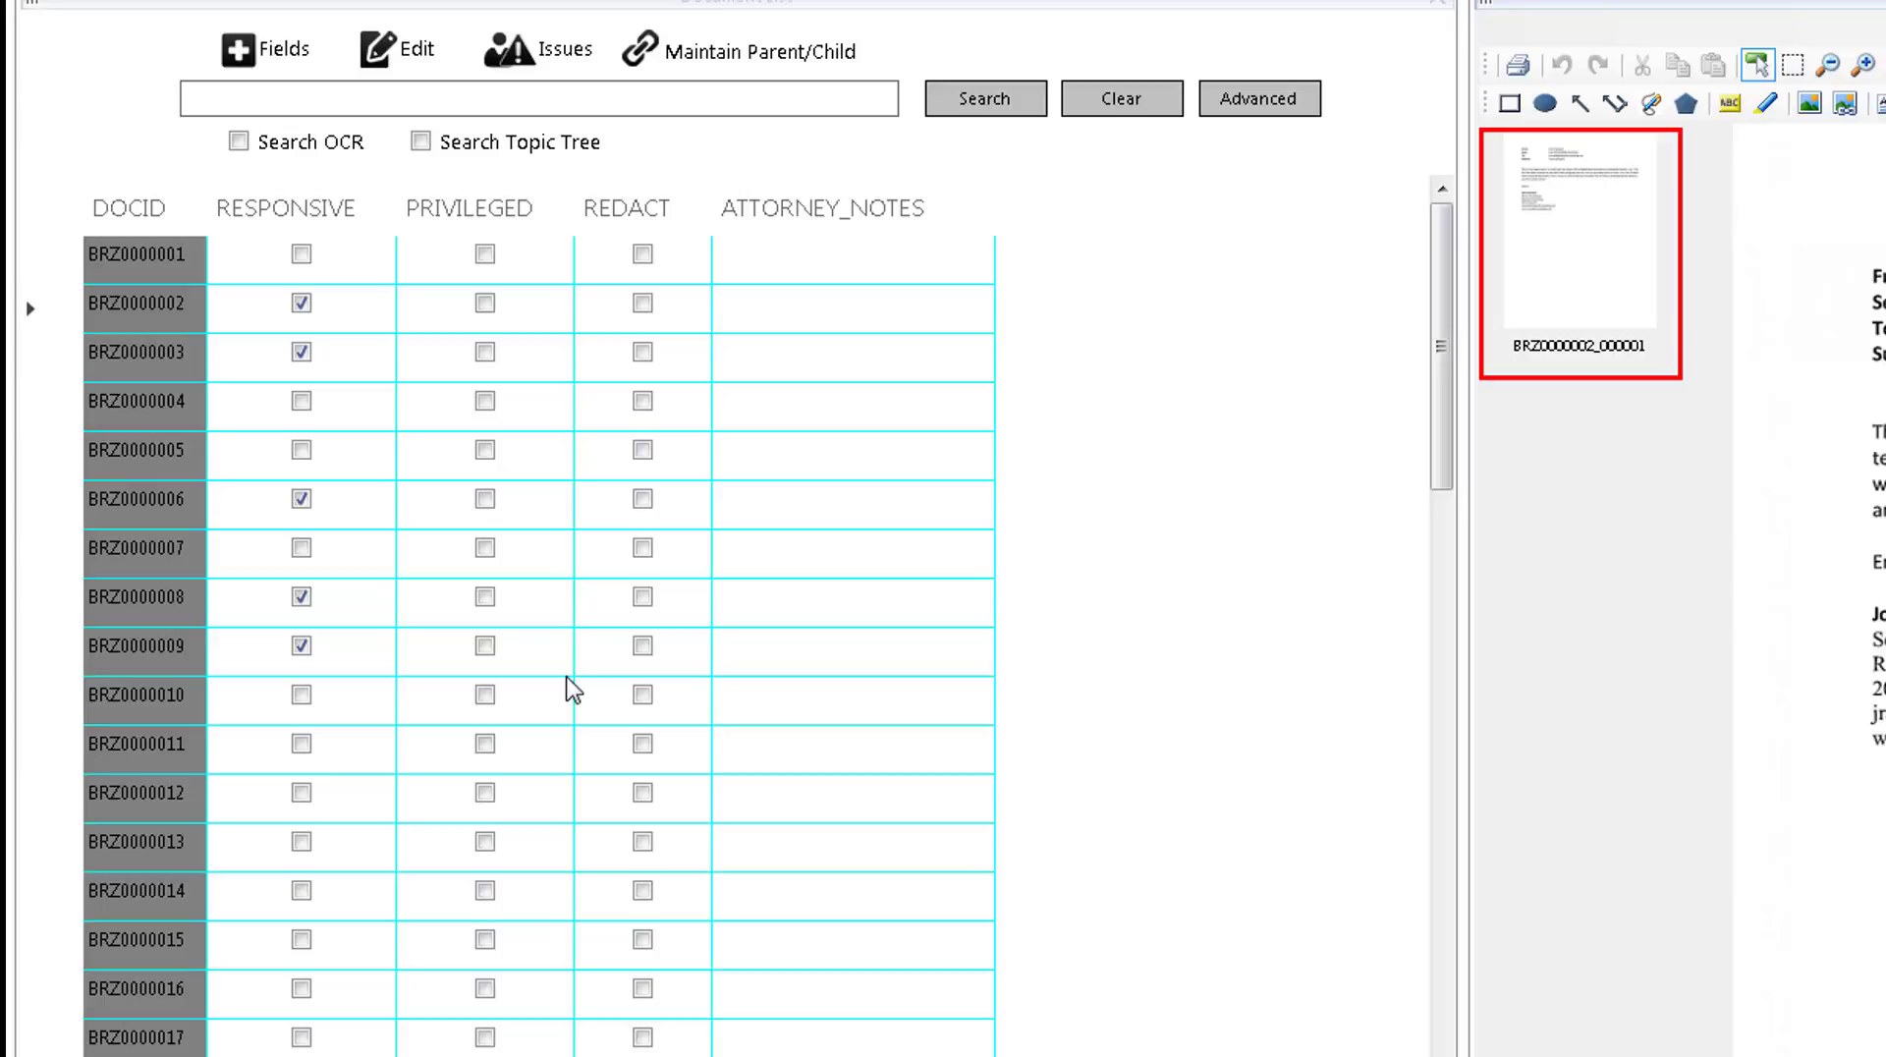
{"action": "type", "text": "This is a good one!"}
{"action": "key", "text": "Down"}
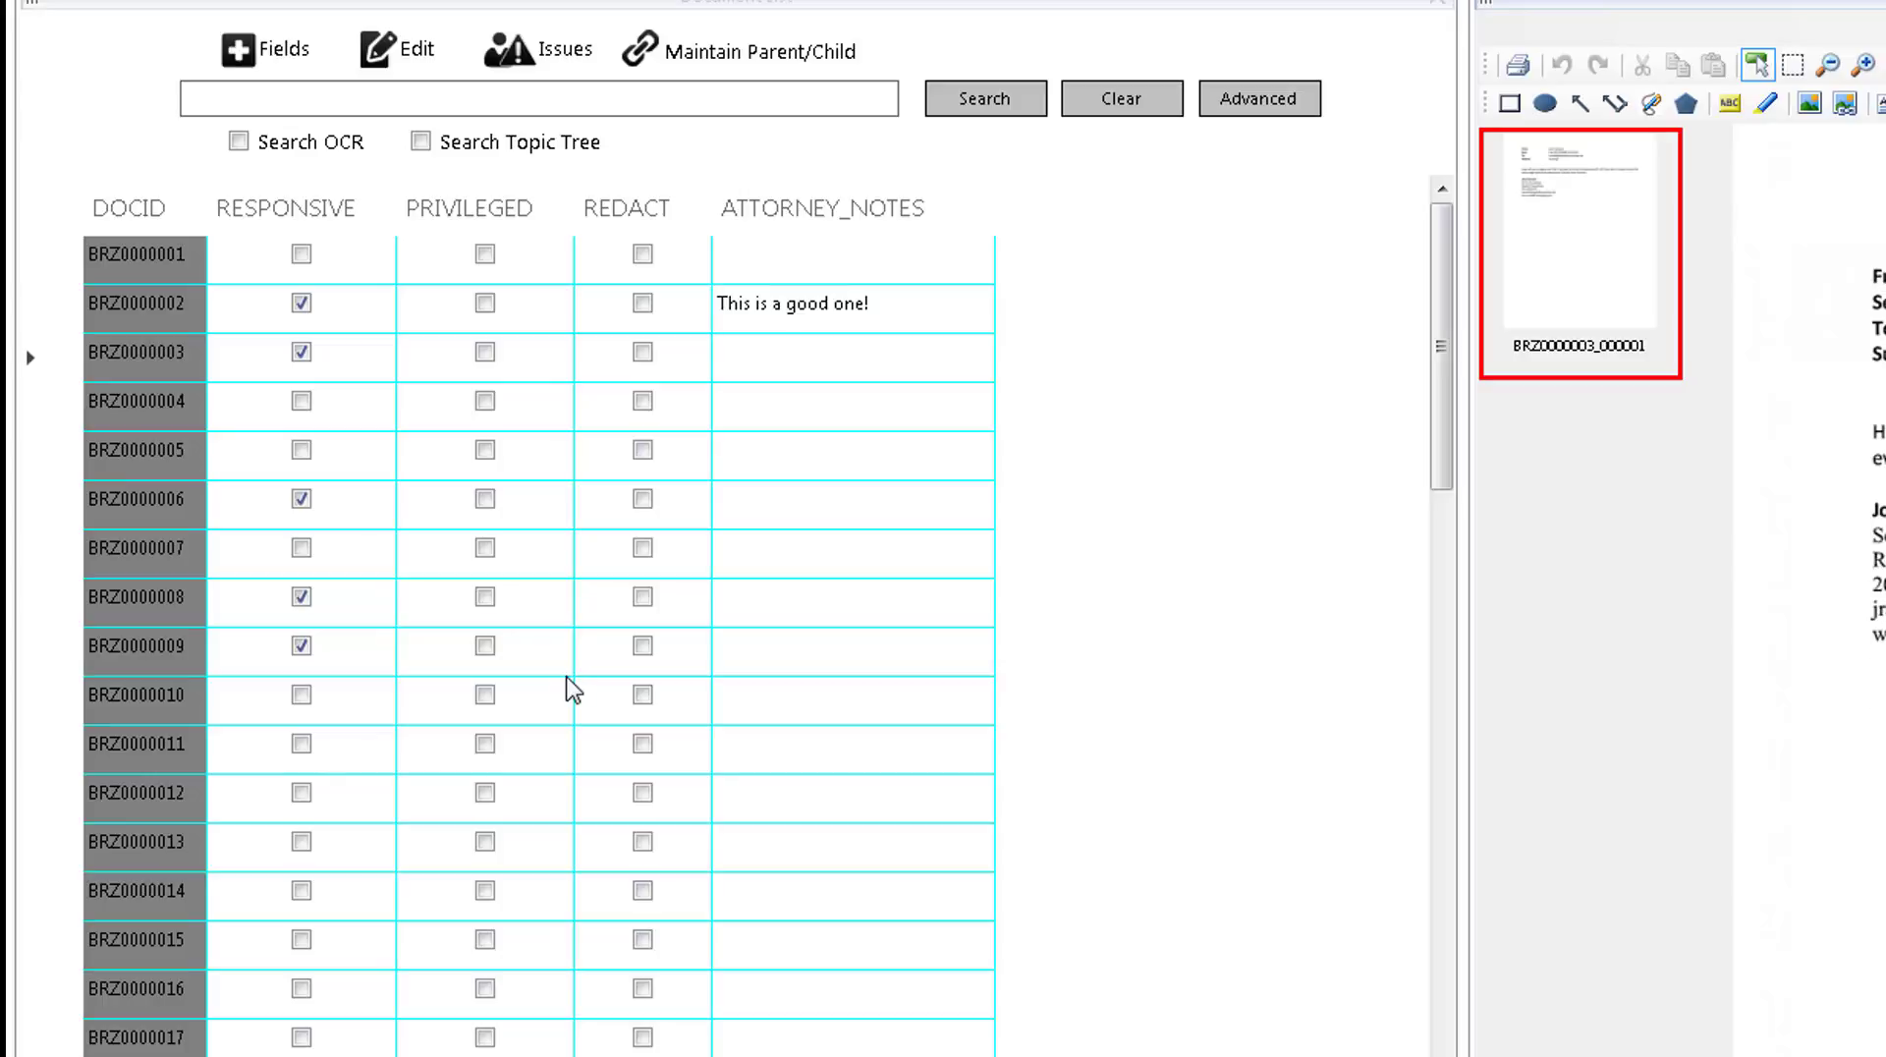
{"action": "key", "text": "Up"}
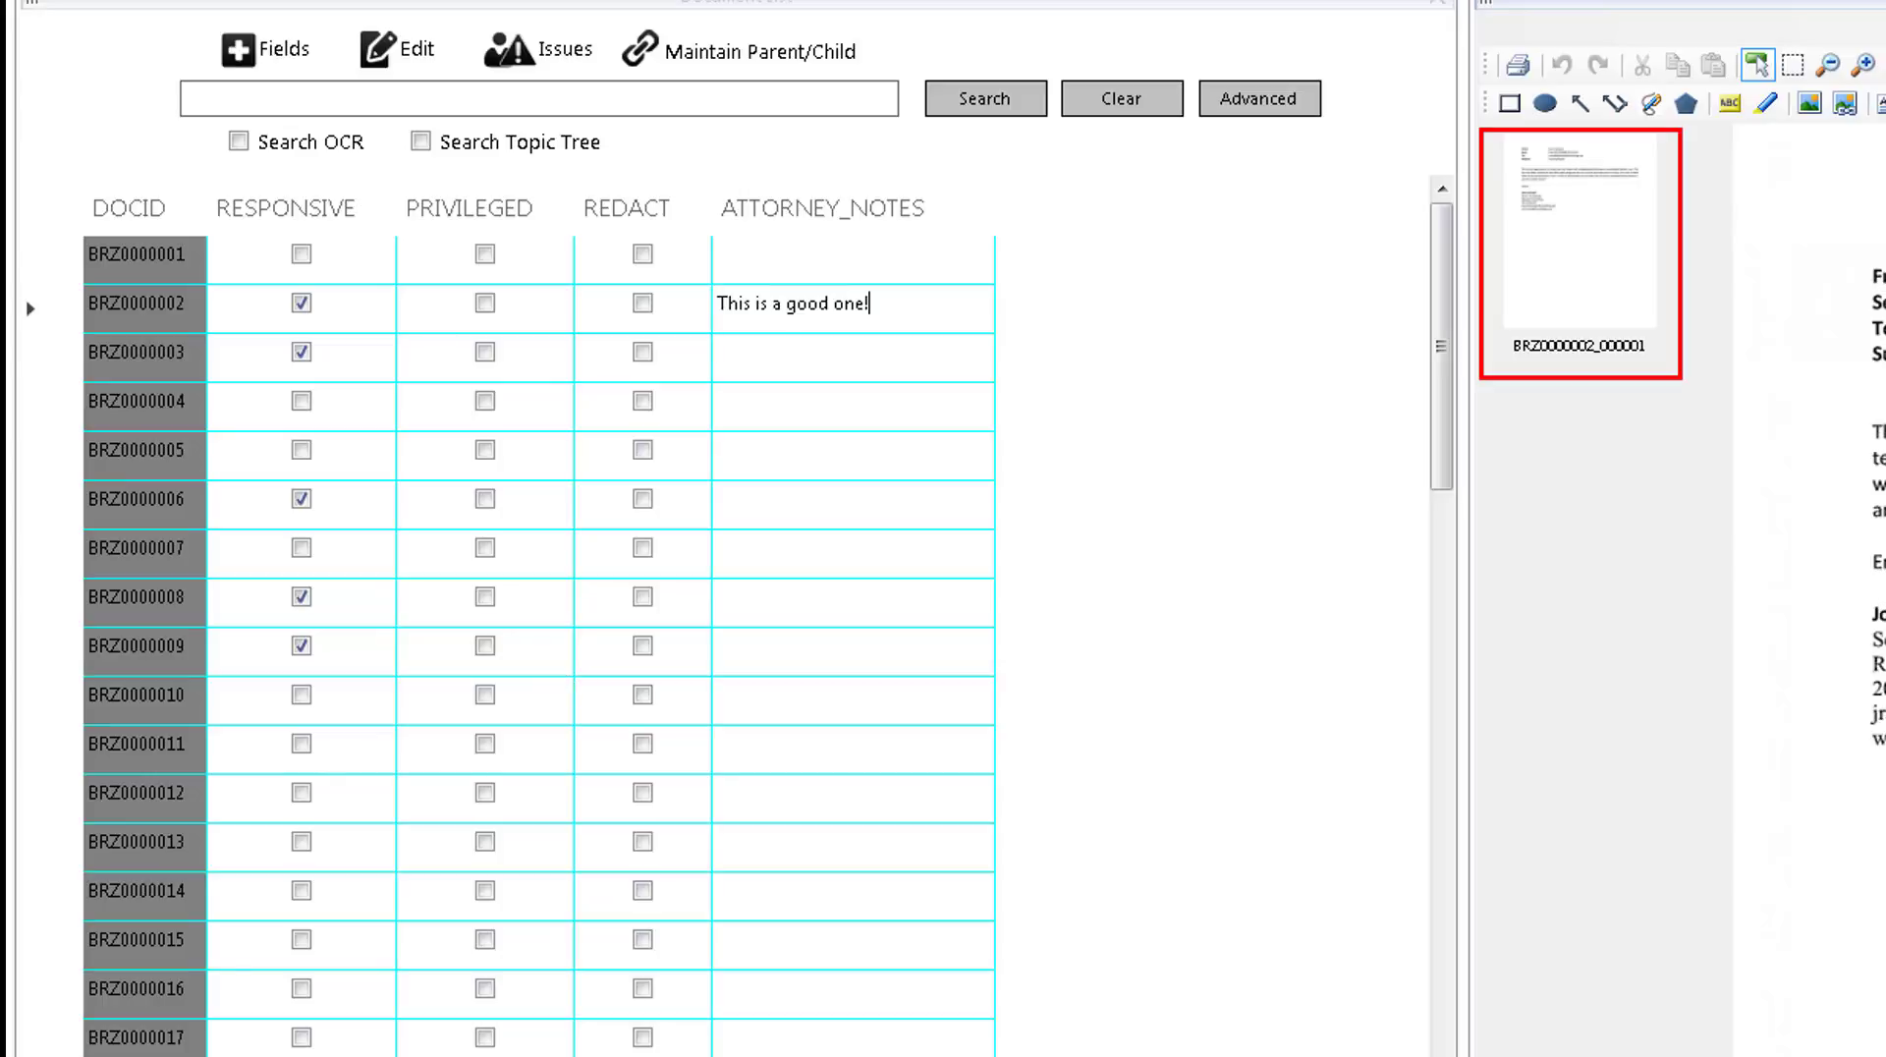
Reopen the Breeze database from DemoVol's DATA folder and load its documents with only skipped records included.
{"action": "left_click", "coordinate": [39, 0]}
{"action": "left_click", "coordinate": [98, 0]}
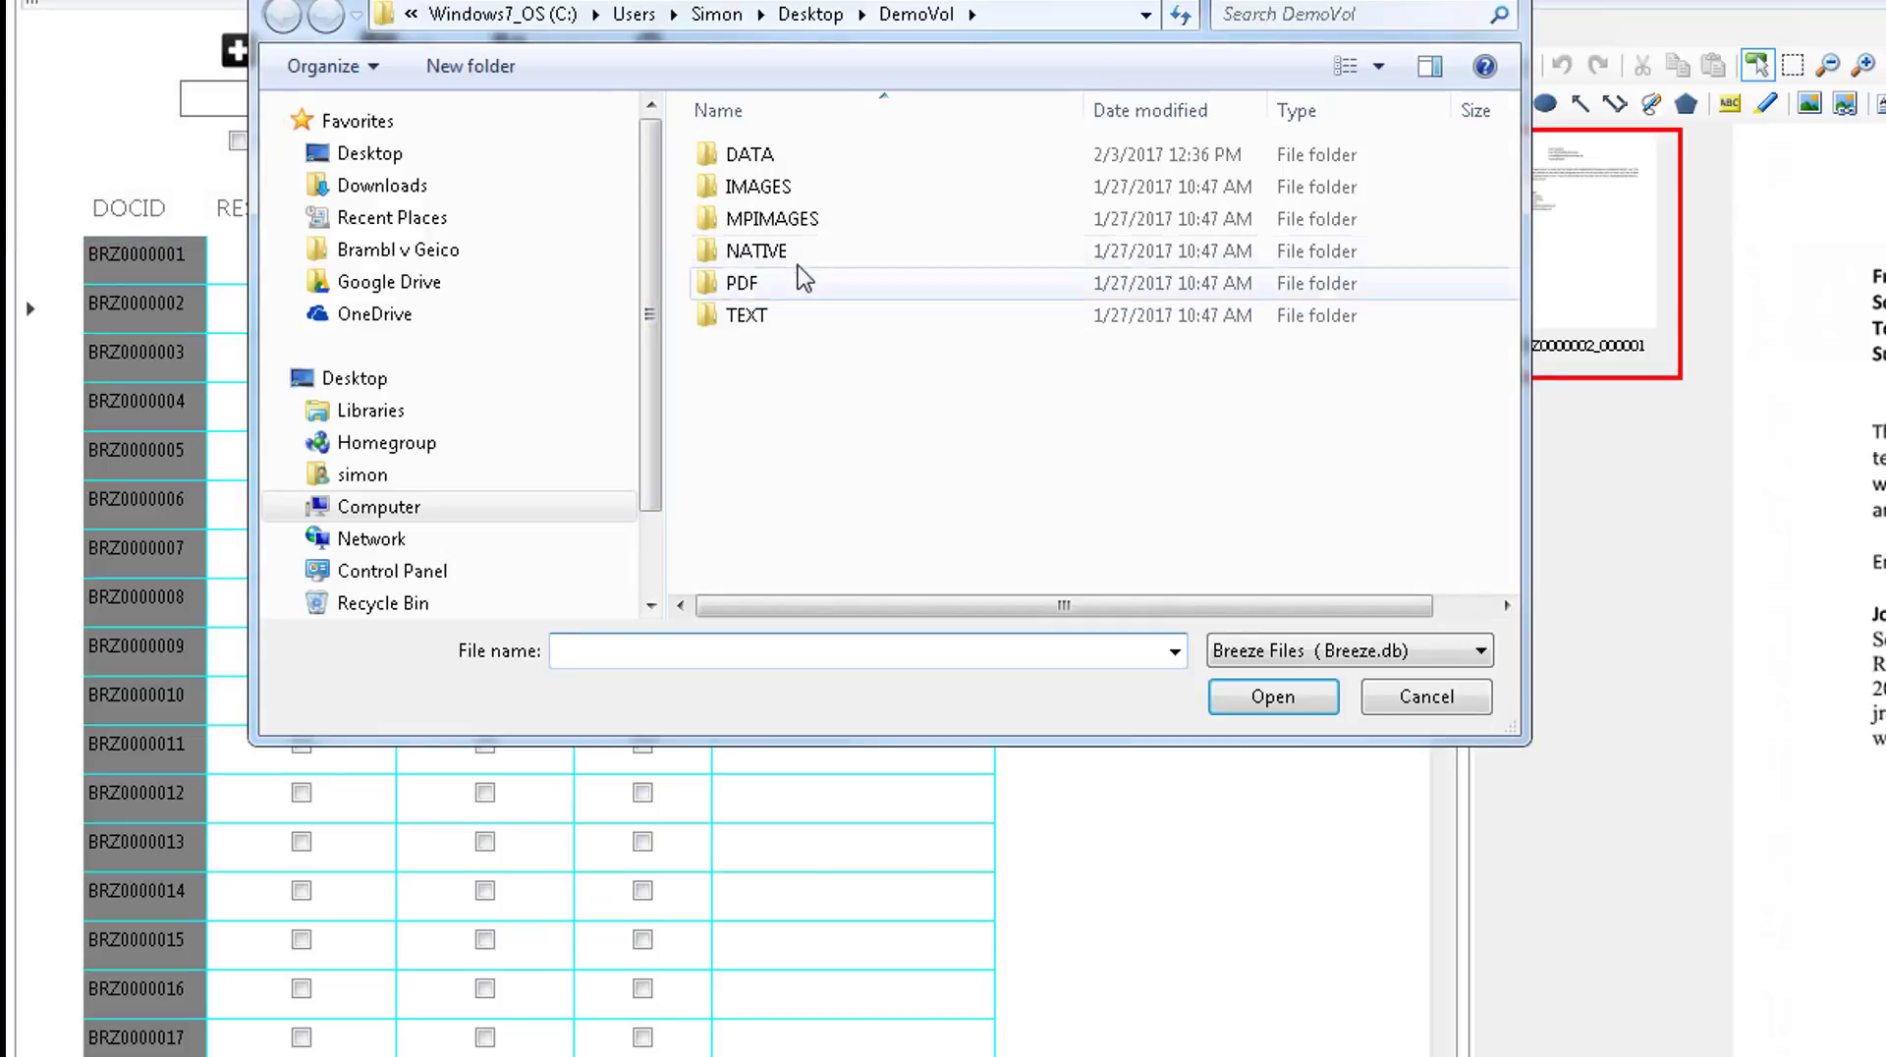
{"action": "double_click", "coordinate": [750, 155]}
{"action": "double_click", "coordinate": [751, 157]}
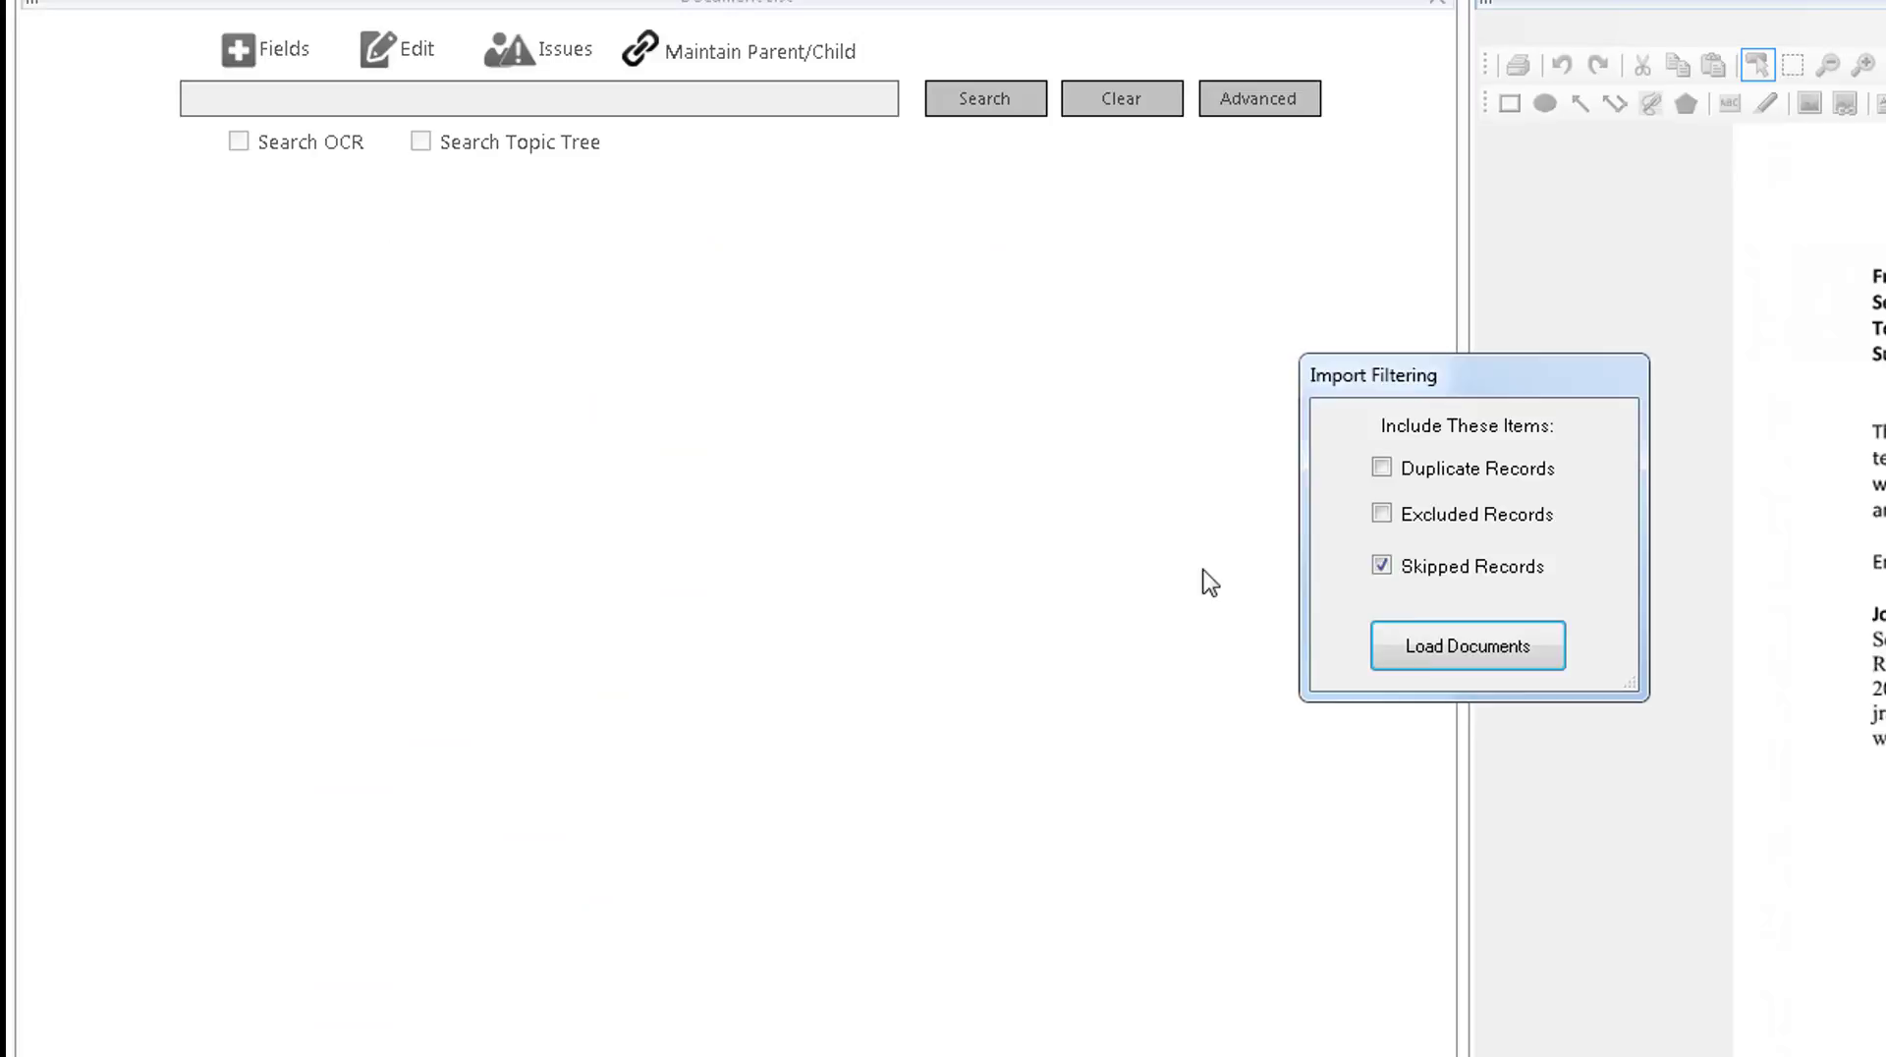
{"action": "left_click", "coordinate": [1435, 669]}
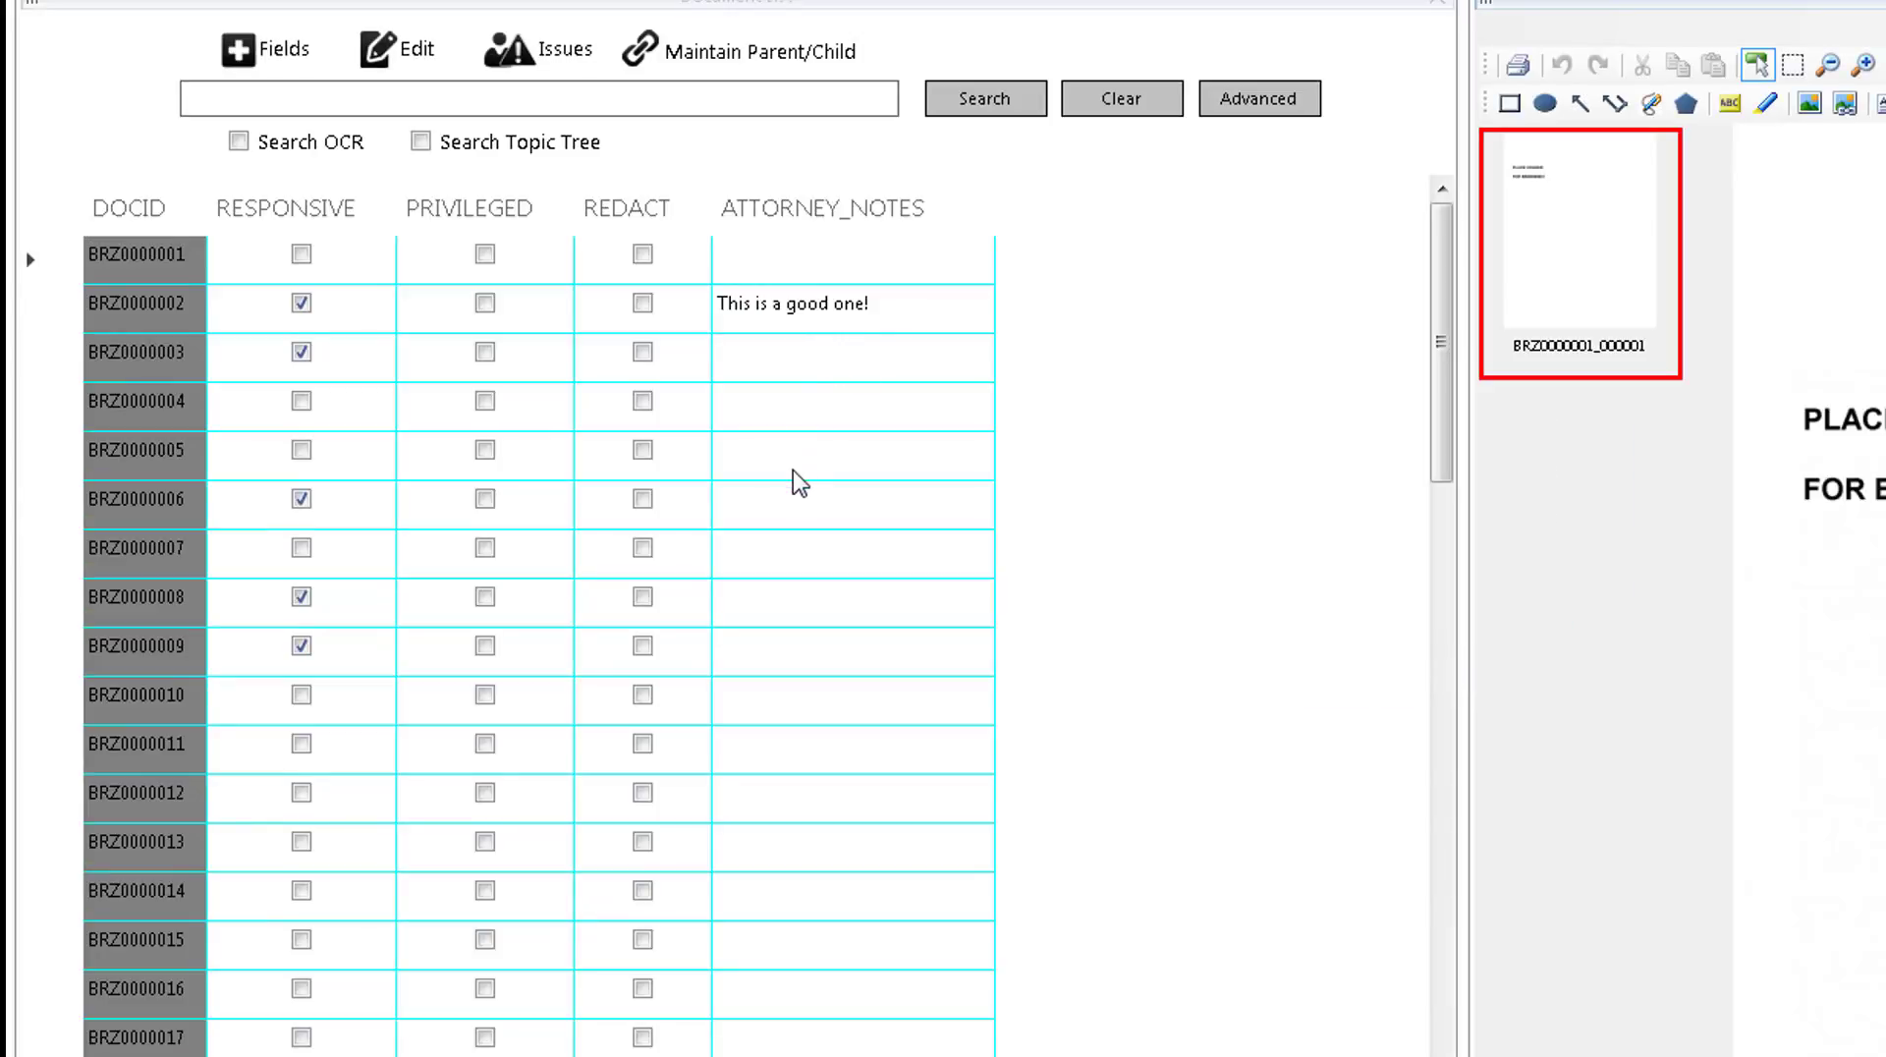
Toggle the document list's edit mode several times, leaving editing turned off.
{"action": "left_click", "coordinate": [410, 57]}
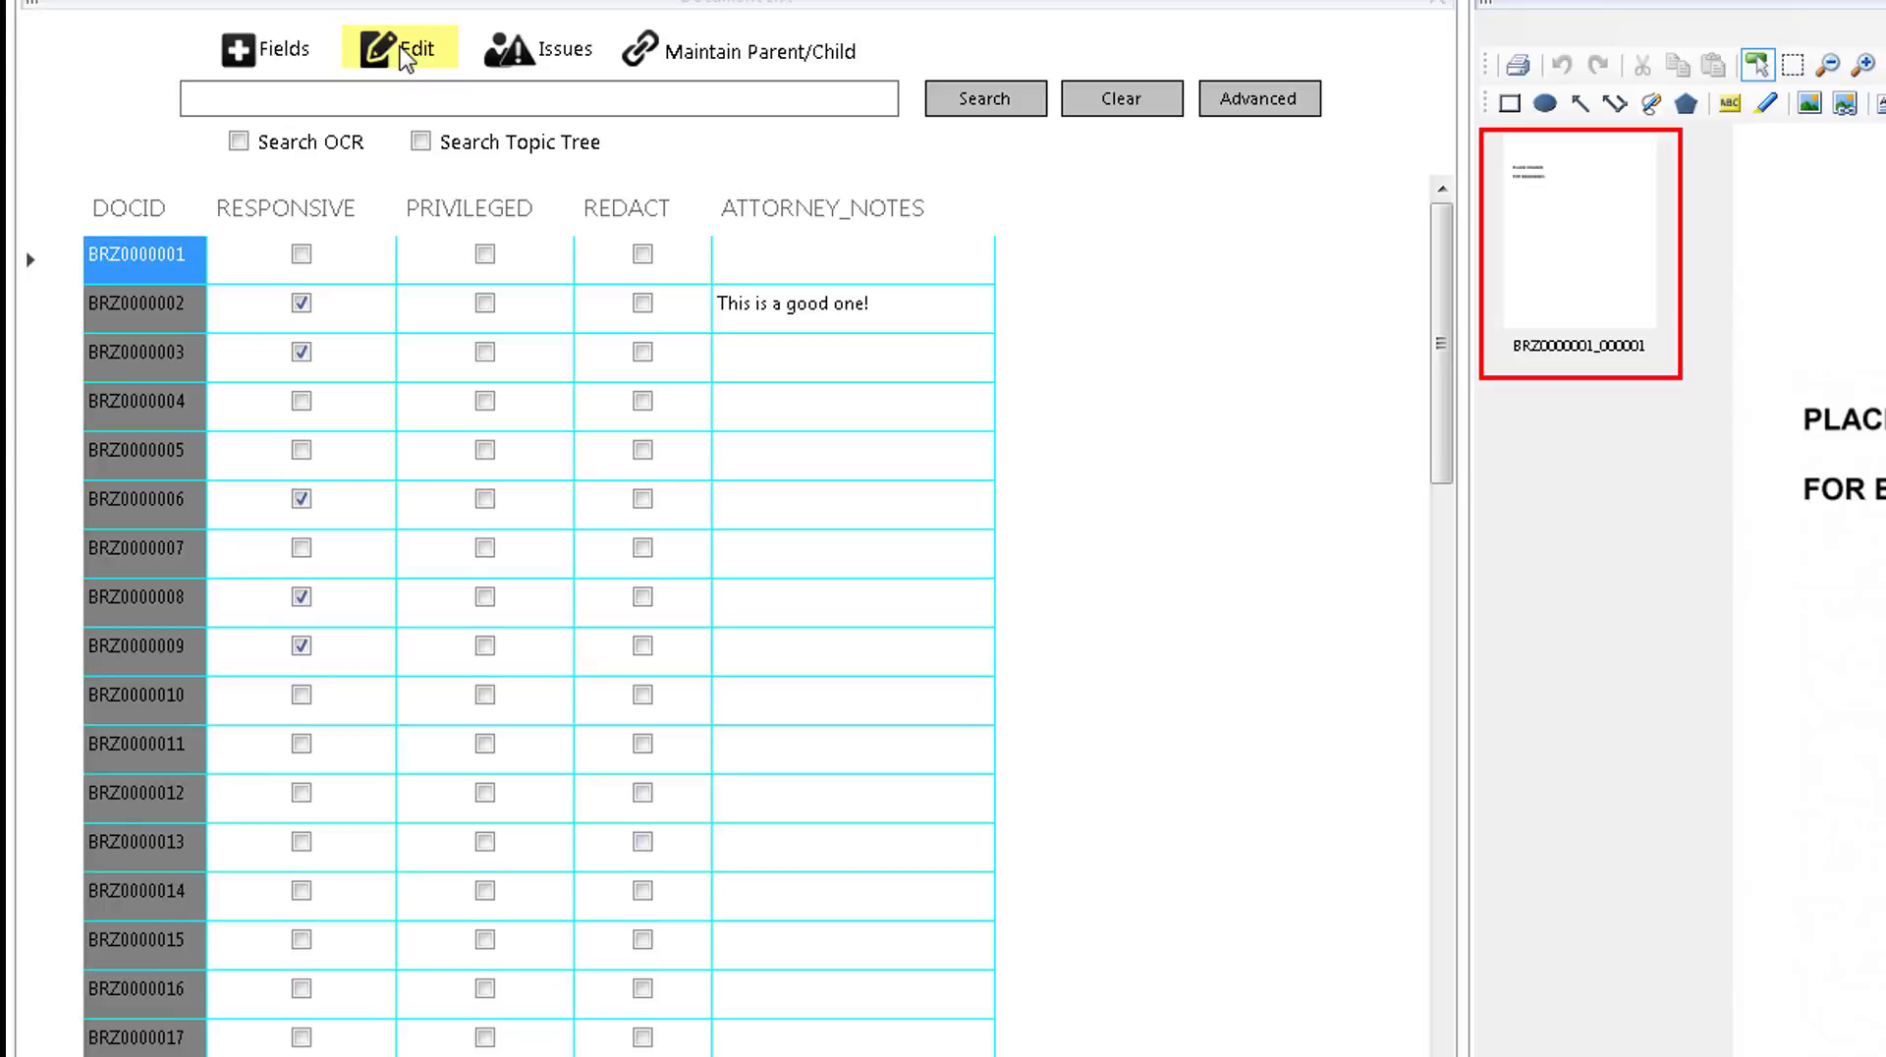
{"action": "left_click", "coordinate": [405, 54]}
{"action": "left_click", "coordinate": [406, 57]}
{"action": "left_click", "coordinate": [406, 57]}
{"action": "left_click", "coordinate": [406, 57]}
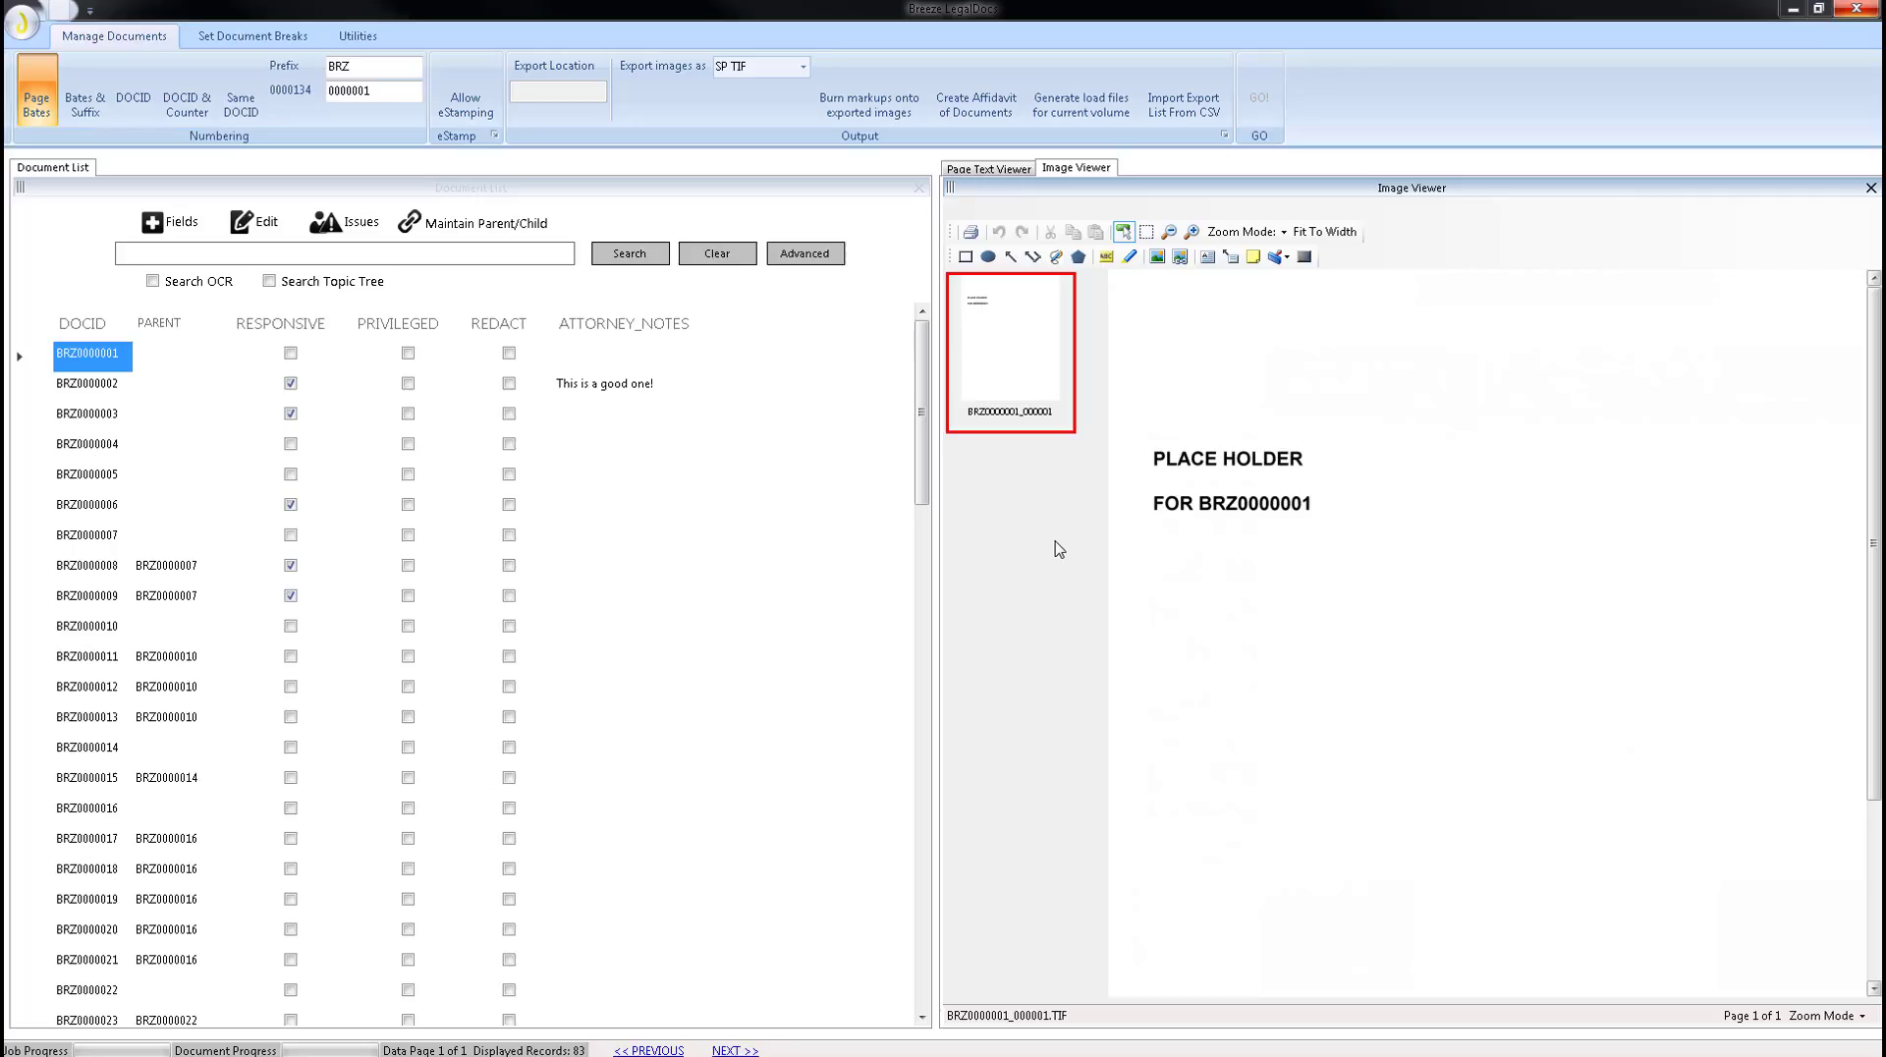